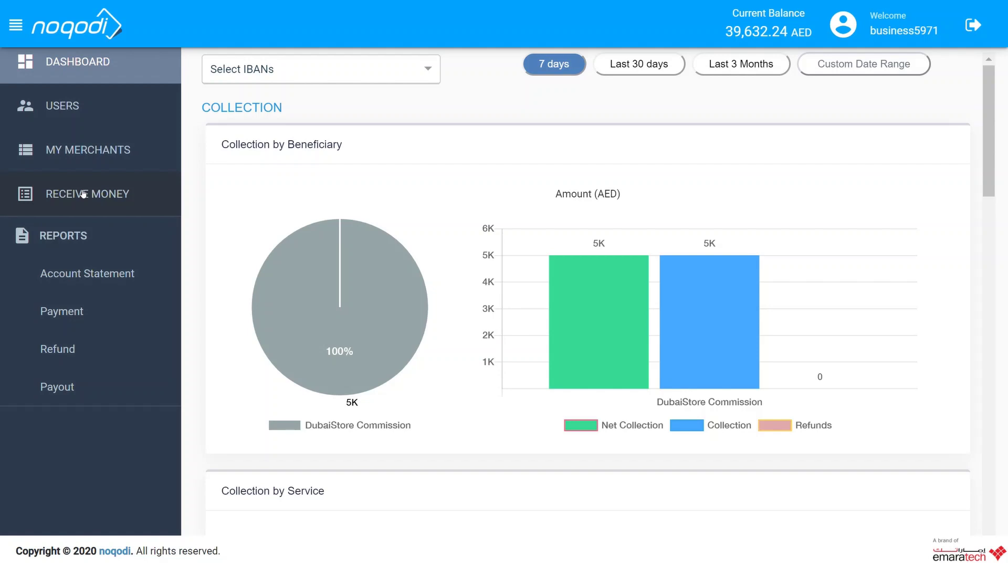
- Open the Receive Money report and start a blank Request Receive Money form
left_click(83, 195)
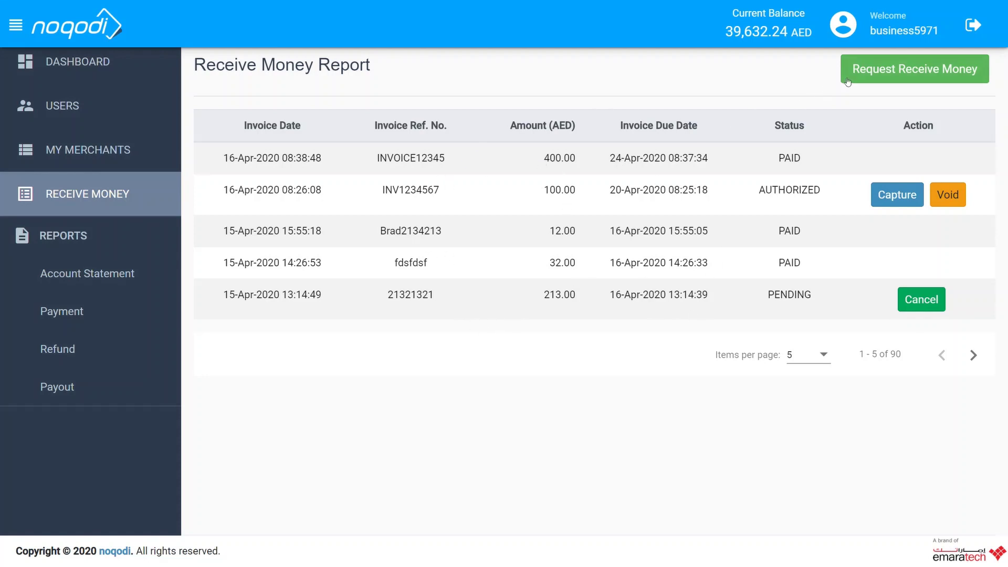
left_click(875, 71)
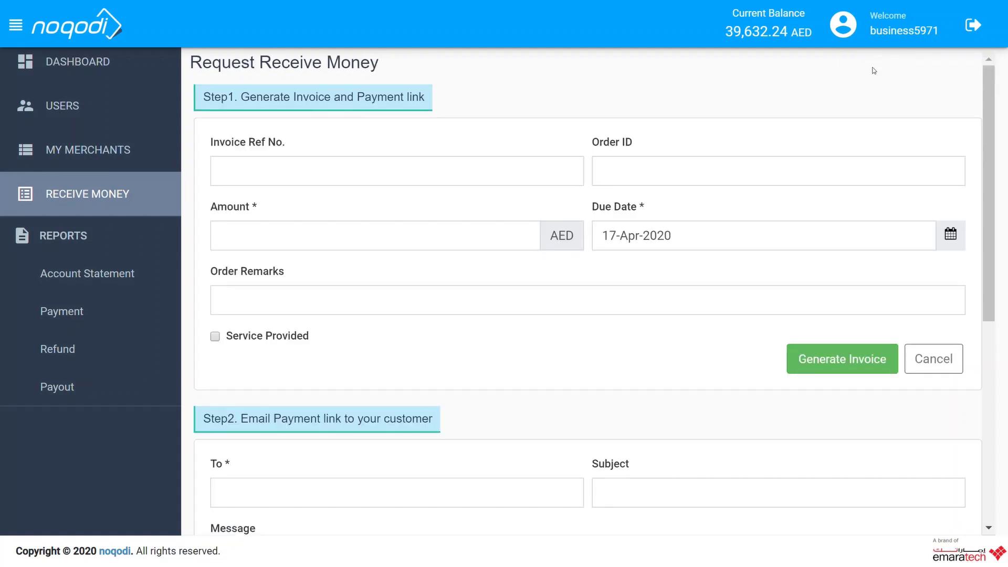
- Enter invoice reference INV012345, the order ID and an amount of 500 AED
left_click(275, 168)
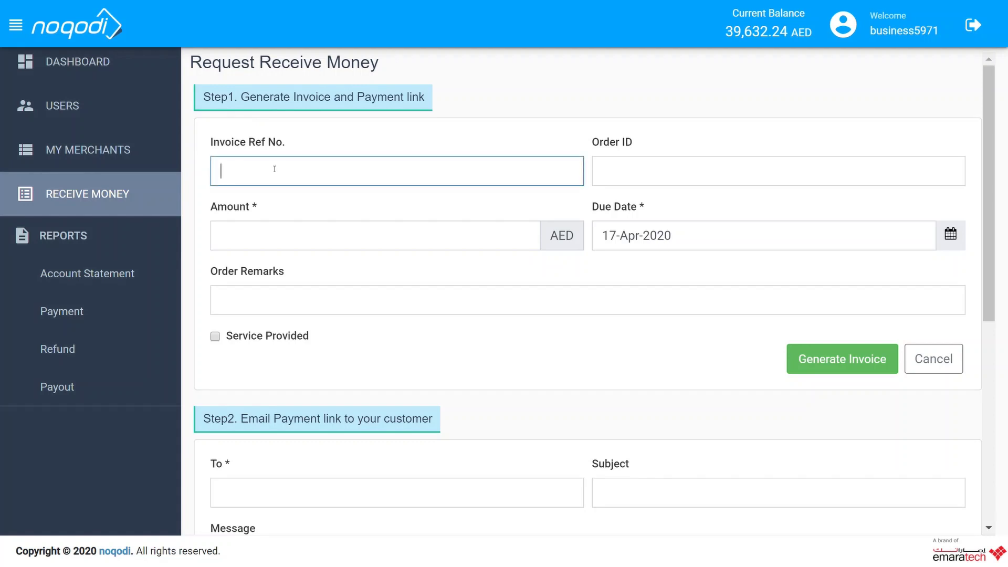
type("INV012345")
left_click(643, 174)
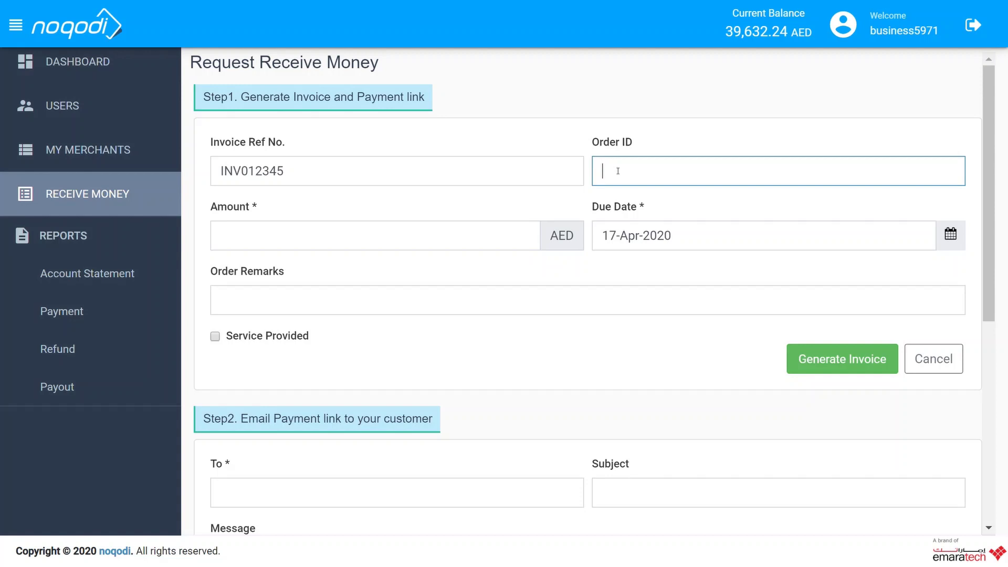
type("1")
key("BackSpace")
type("123456789")
left_click(299, 244)
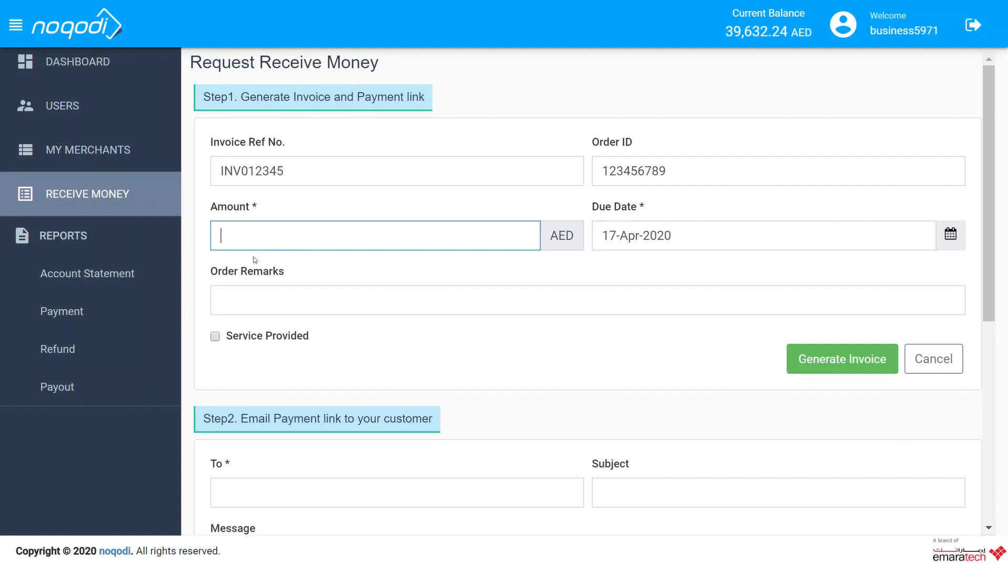
type("500")
- Set due date 24-Apr-2020, remark 'Service provided last month.', and tick Service Provided
left_click(689, 240)
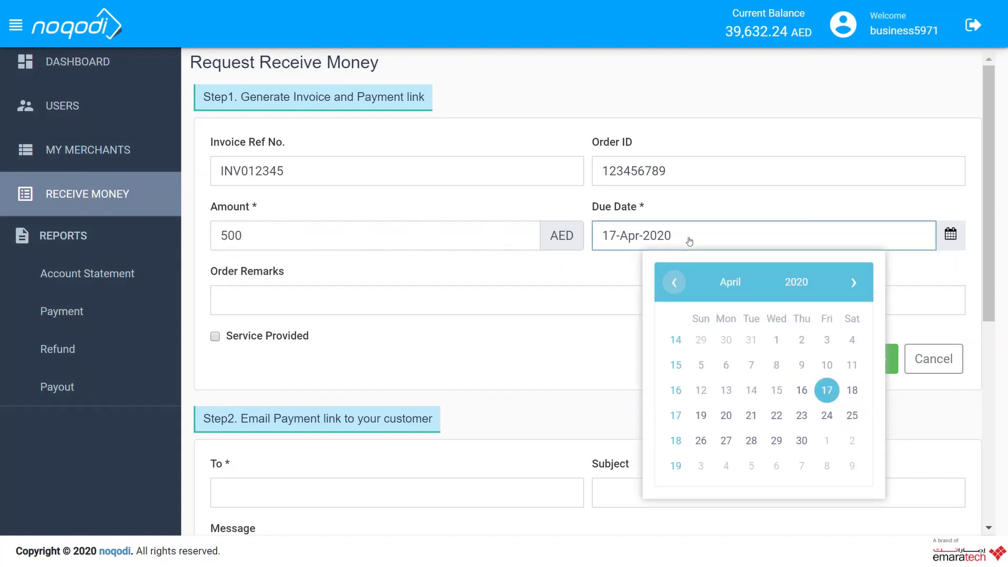
left_click(826, 415)
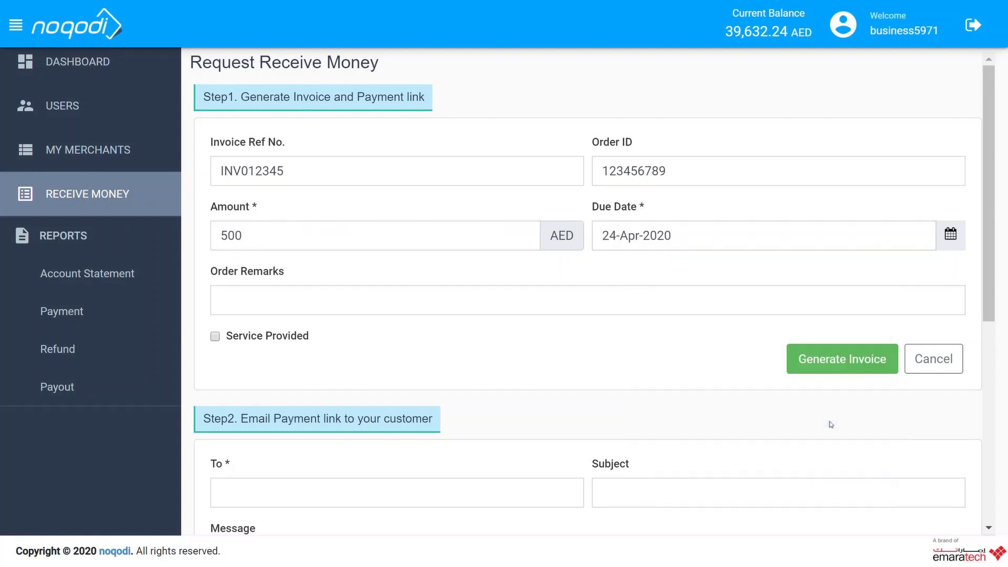
left_click(325, 299)
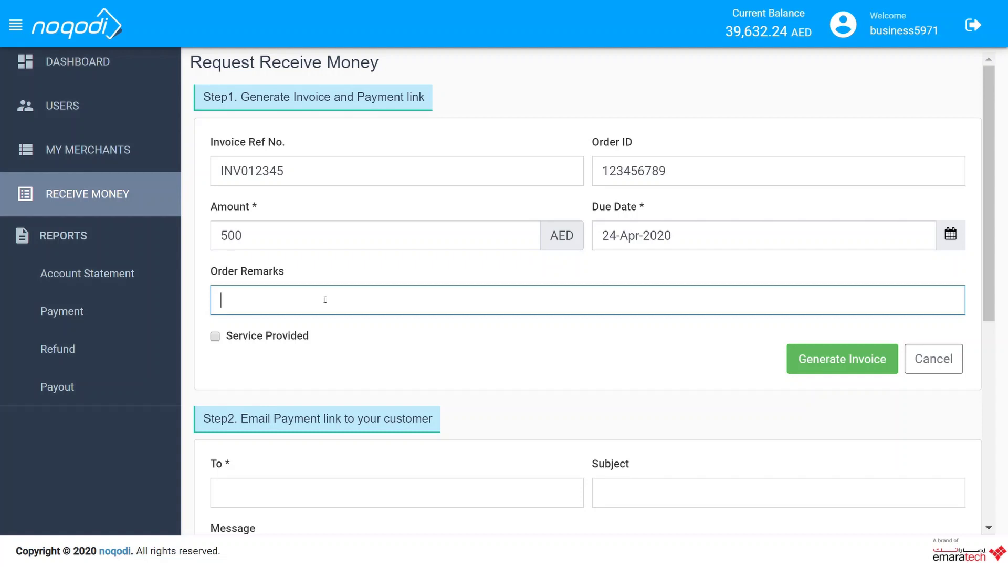
type("Service provided la")
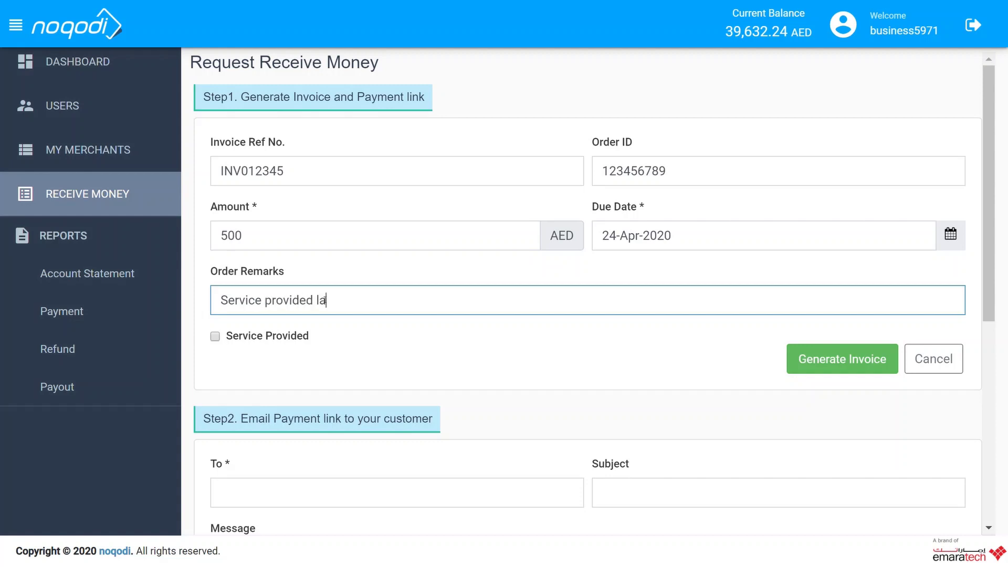
type("st month.")
left_click(215, 337)
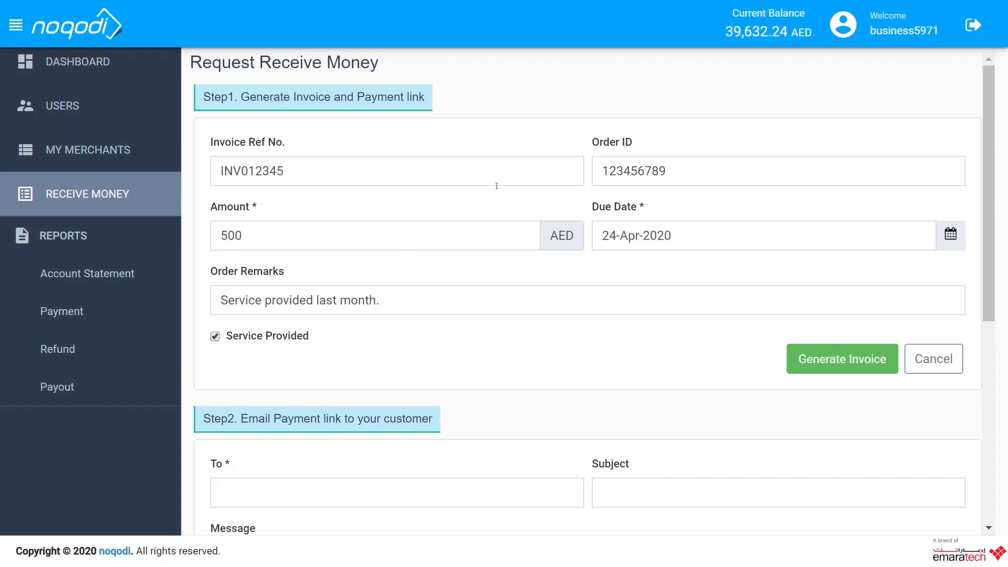
scroll(534, 168, "down", 2)
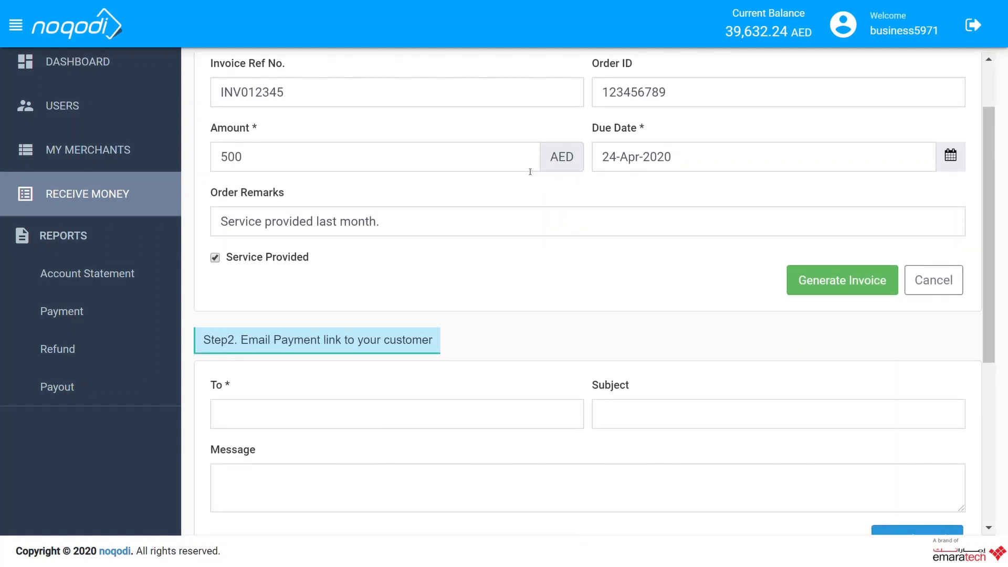
- Generate the invoice and its payment link
left_click(842, 282)
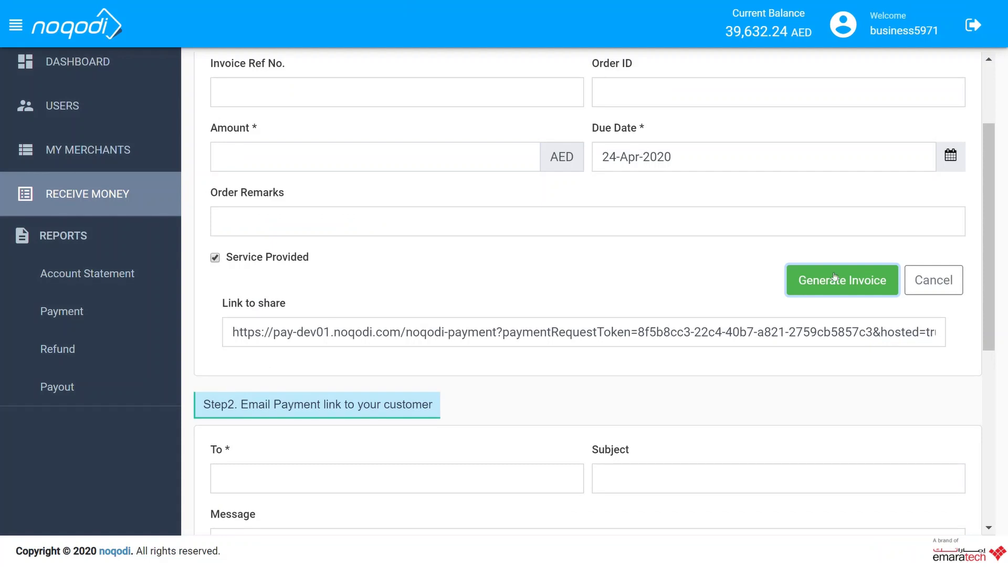
scroll(451, 218, "down", 3)
scroll(455, 190, "up", 2)
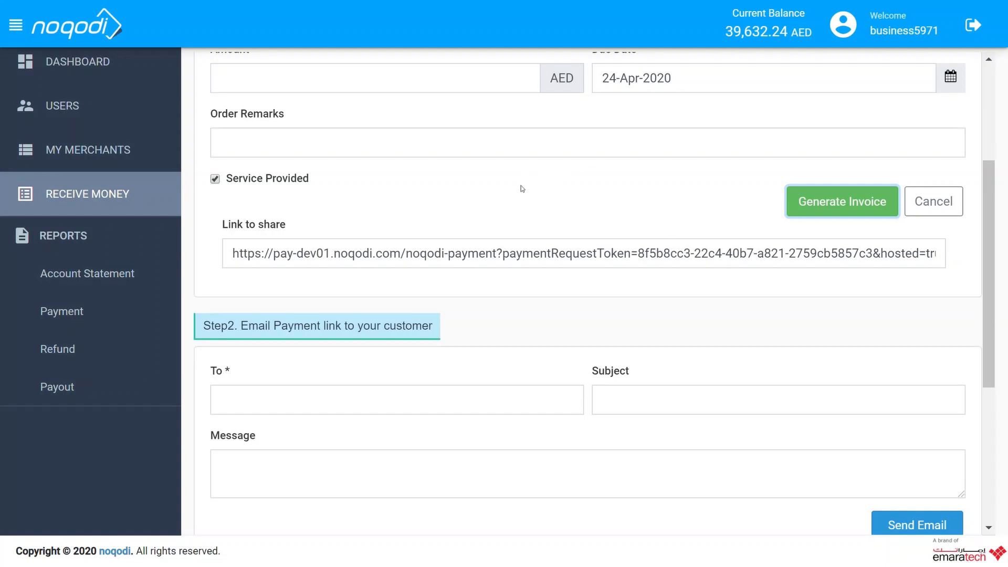
scroll(522, 188, "down", 2)
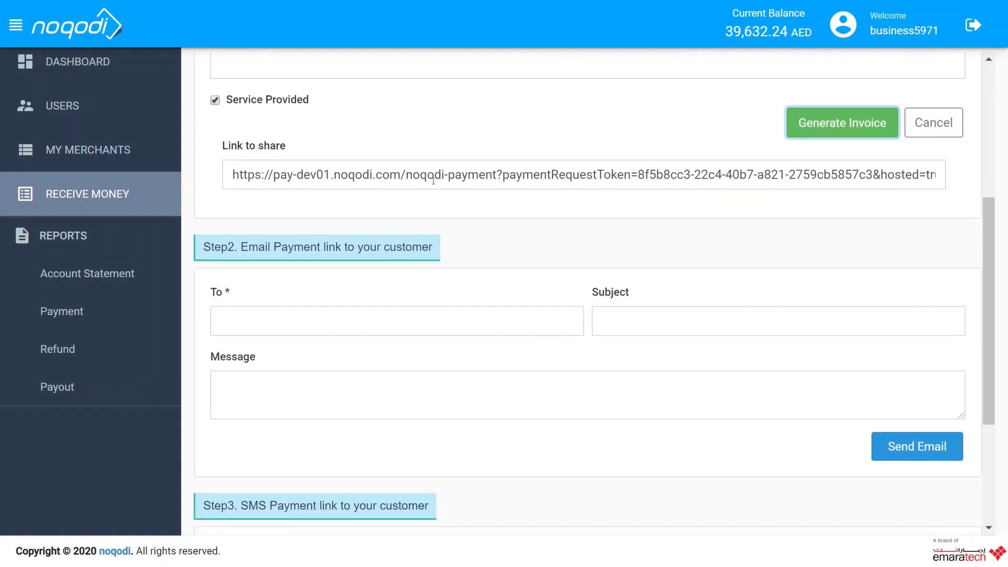
- Email the link to the customer's address with message 'I hope you are satisfied with the service.'
left_click(287, 320)
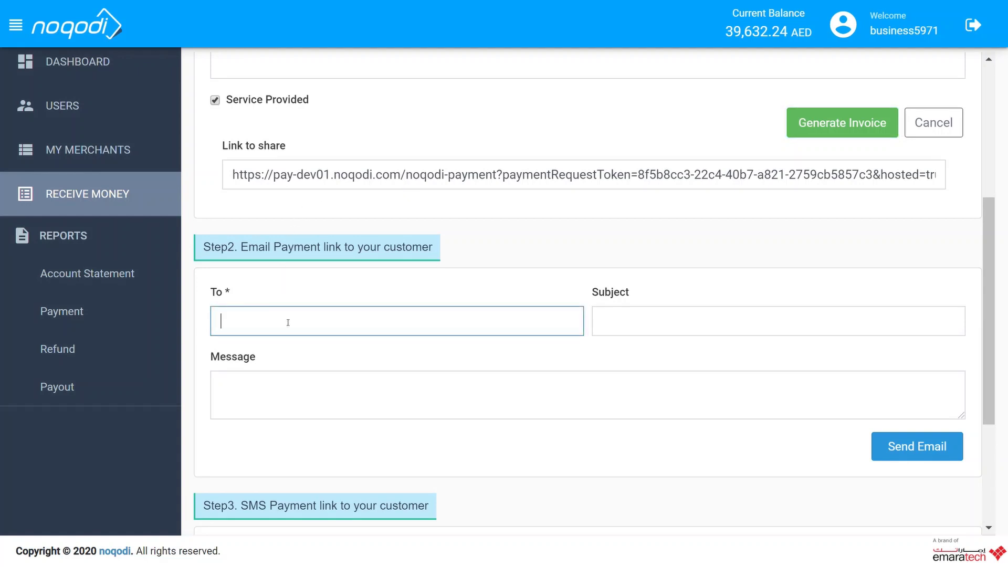
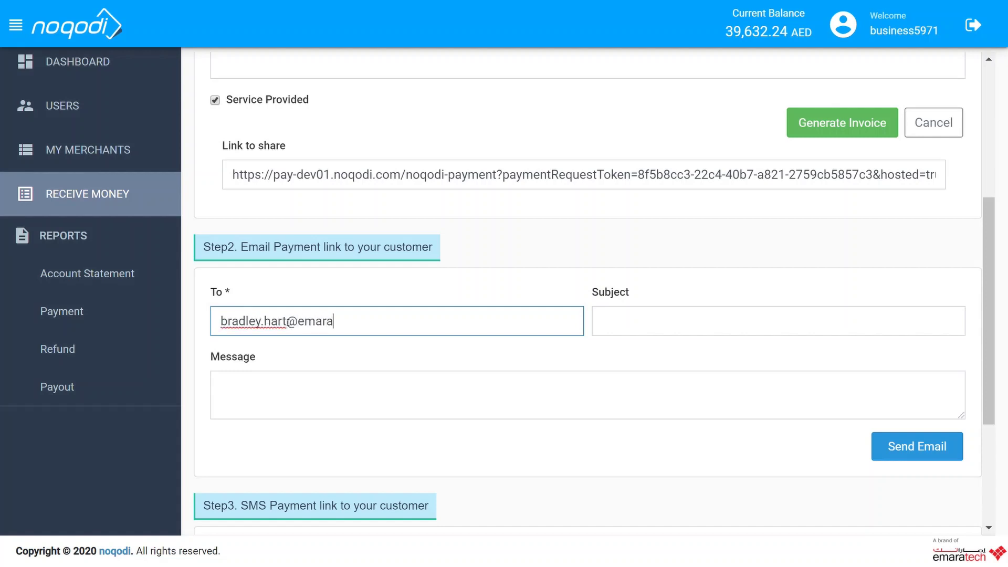
key("Tab")
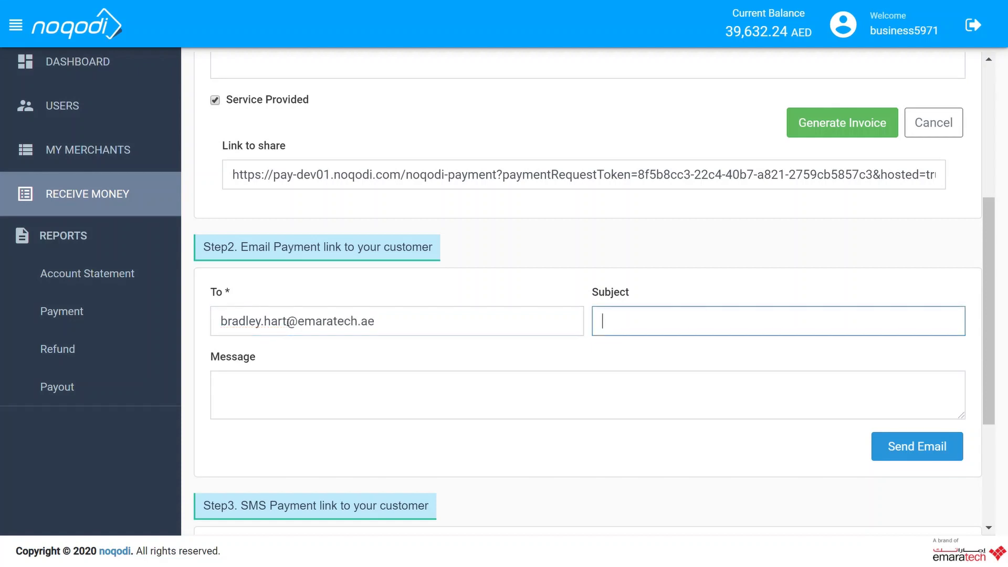
key("Tab")
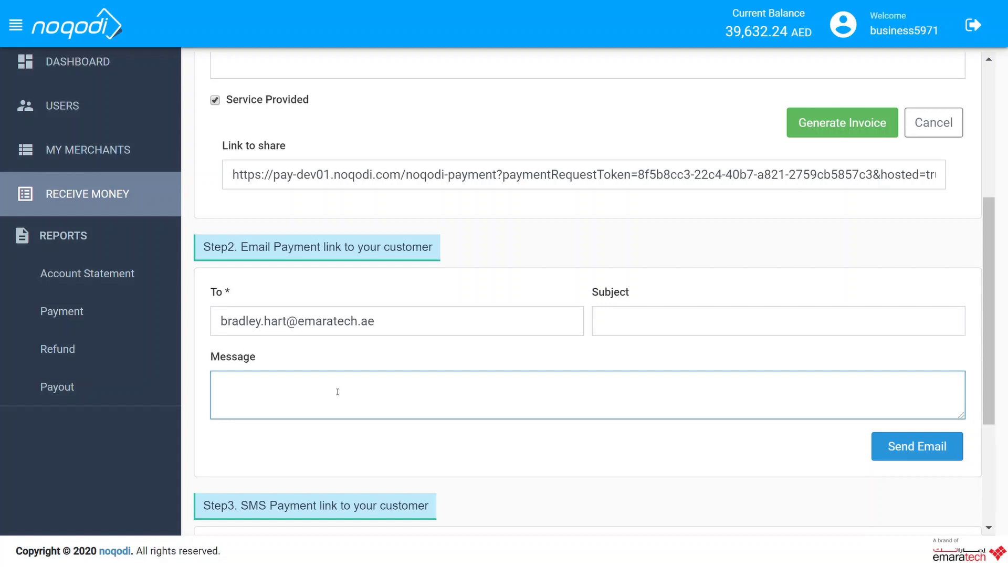
type("I hope you are sati")
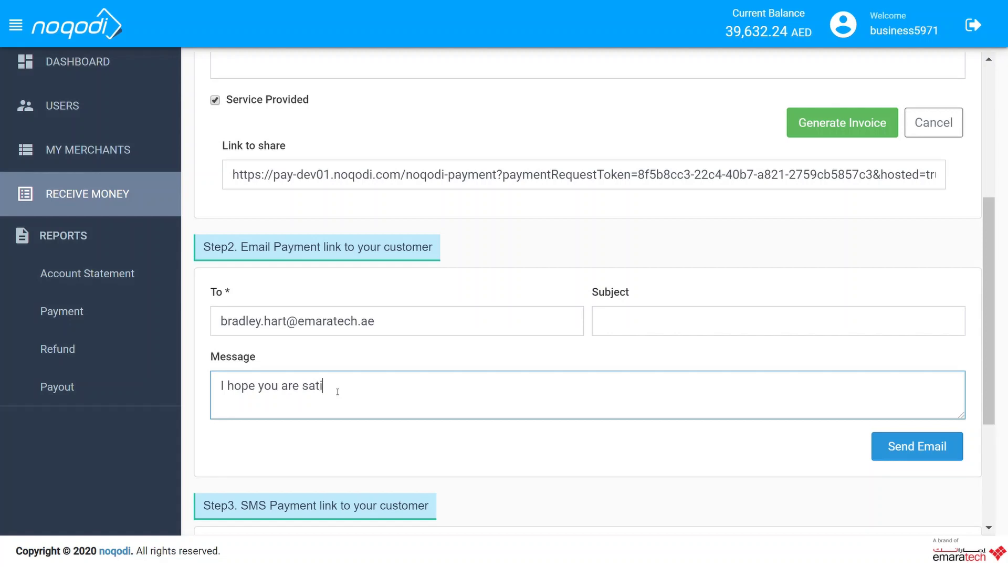
type("sfied with the servic.")
key("BackSpace")
type("e.")
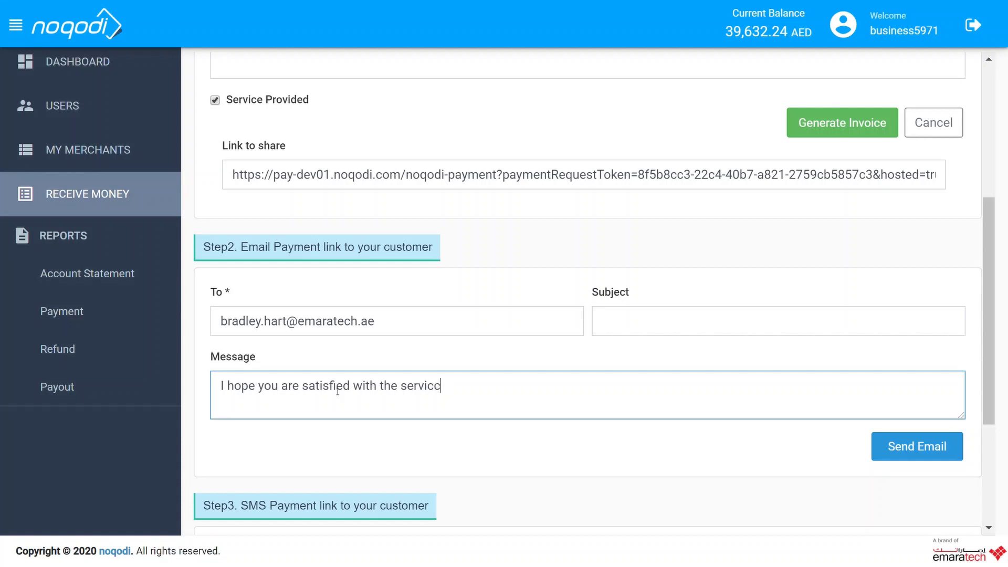
scroll(597, 158, "down", 1)
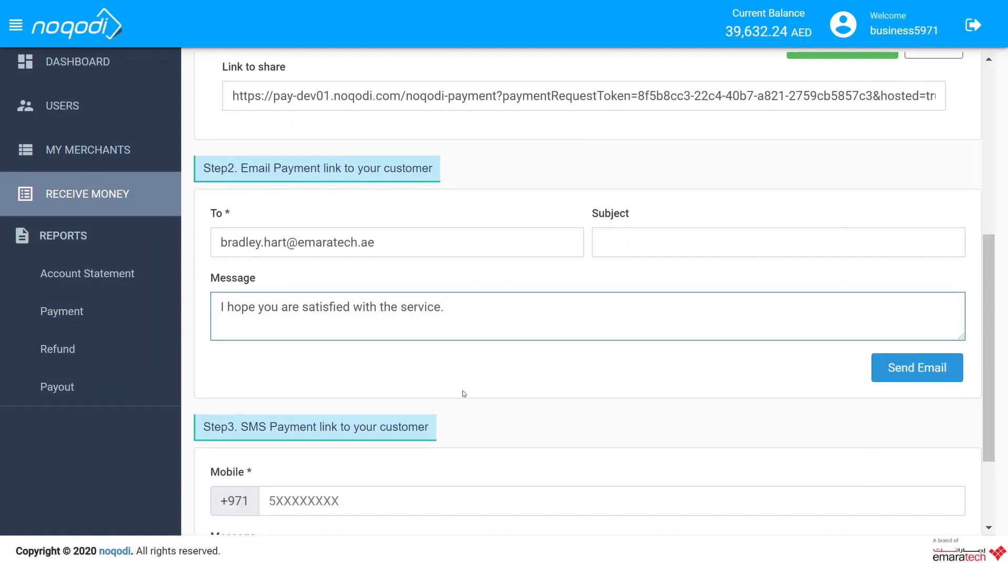
left_click(919, 371)
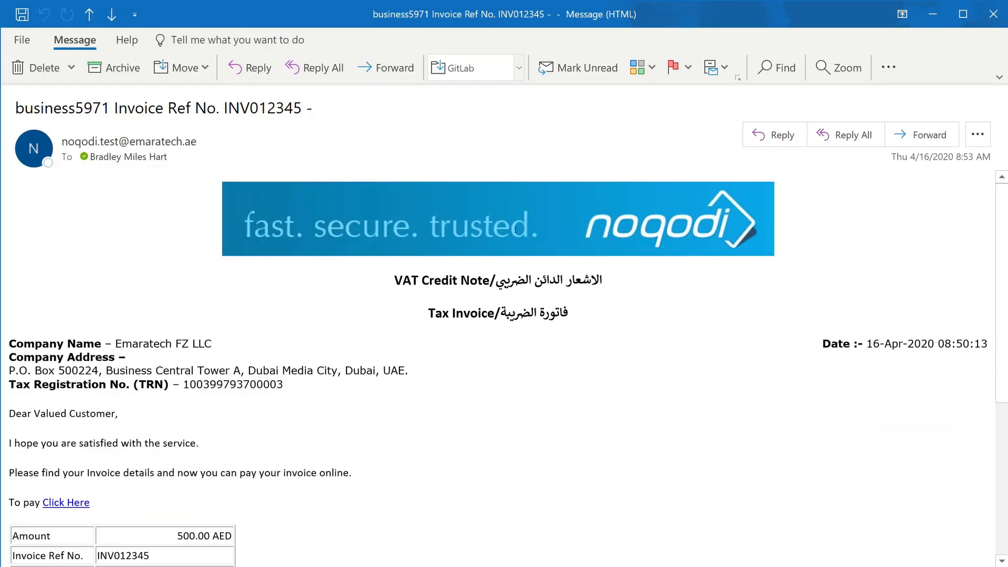
- Scroll through the invoice e-mail to review 500.00 AED, INV012345 and due date 24-Apr-2020
scroll(222, 185, "down", 3)
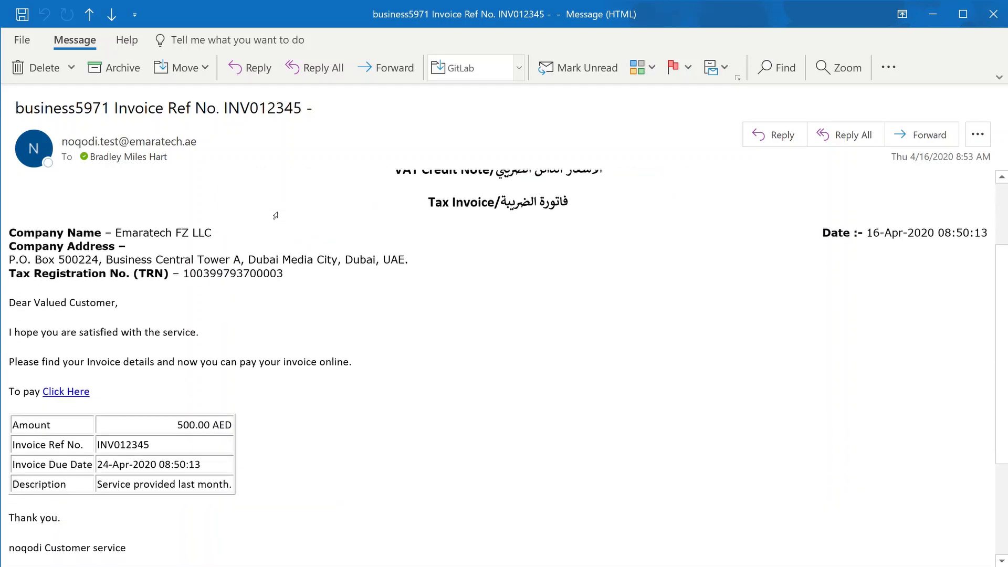
scroll(286, 212, "down", 1)
scroll(278, 212, "down", 1)
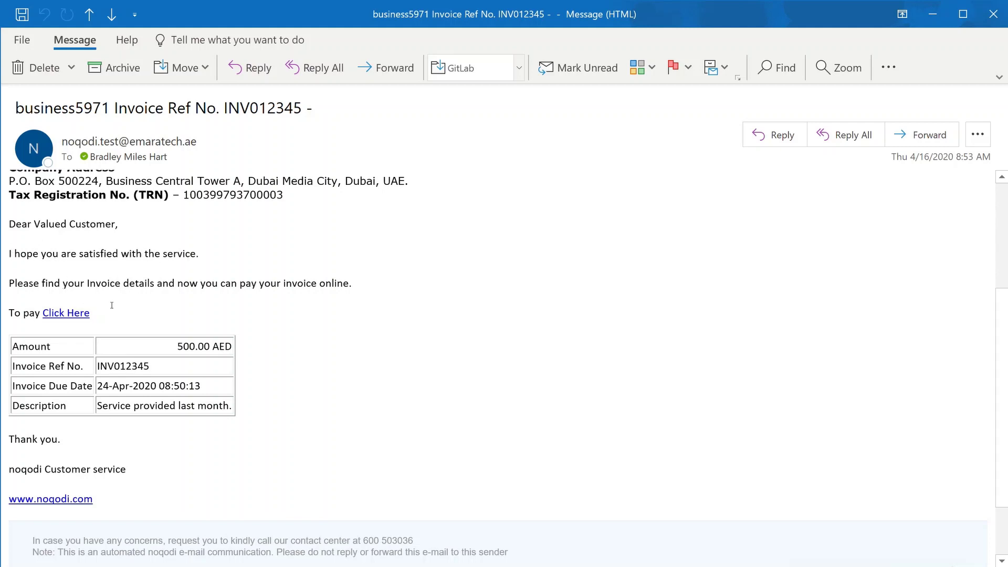
scroll(124, 259, "down", 1)
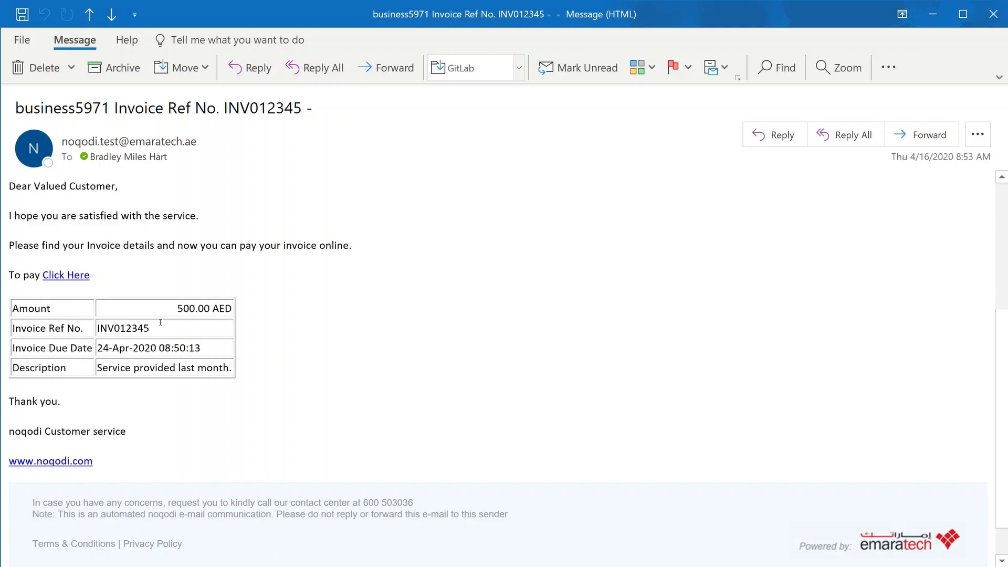
scroll(160, 322, "up", 1)
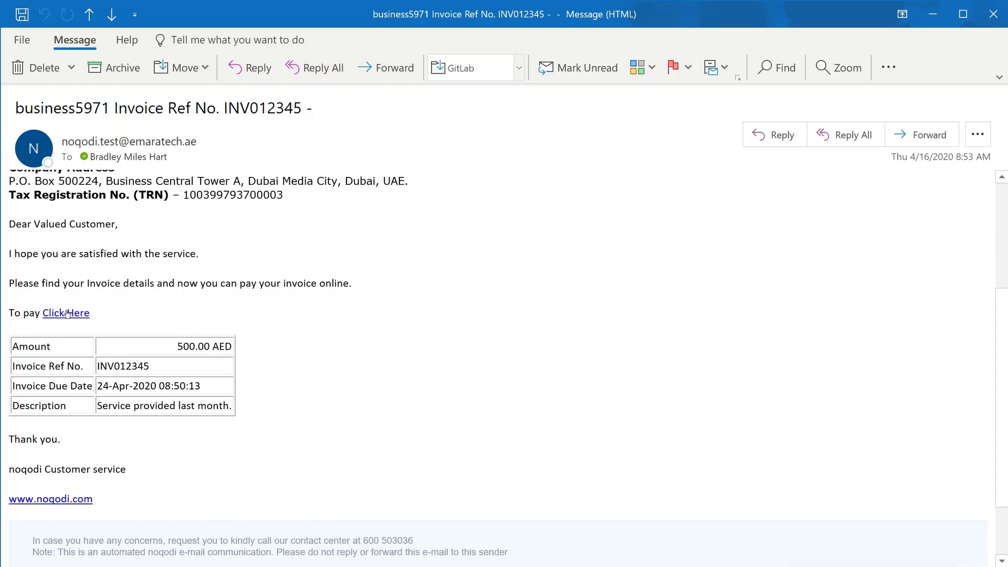
- Open the payment page from the e-mail link and review the 515.75 AED sum payable
left_click(67, 314)
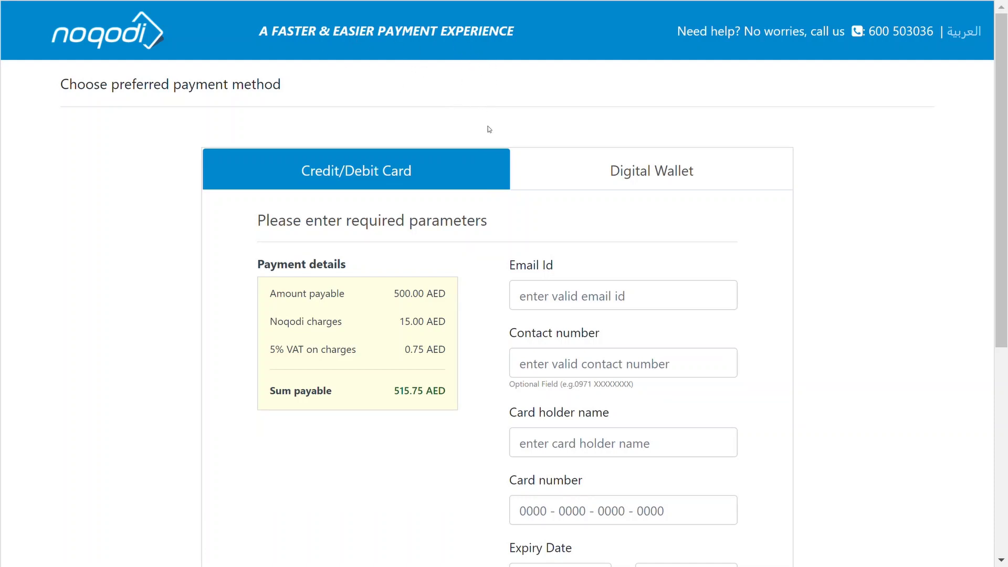
scroll(489, 130, "down", 2)
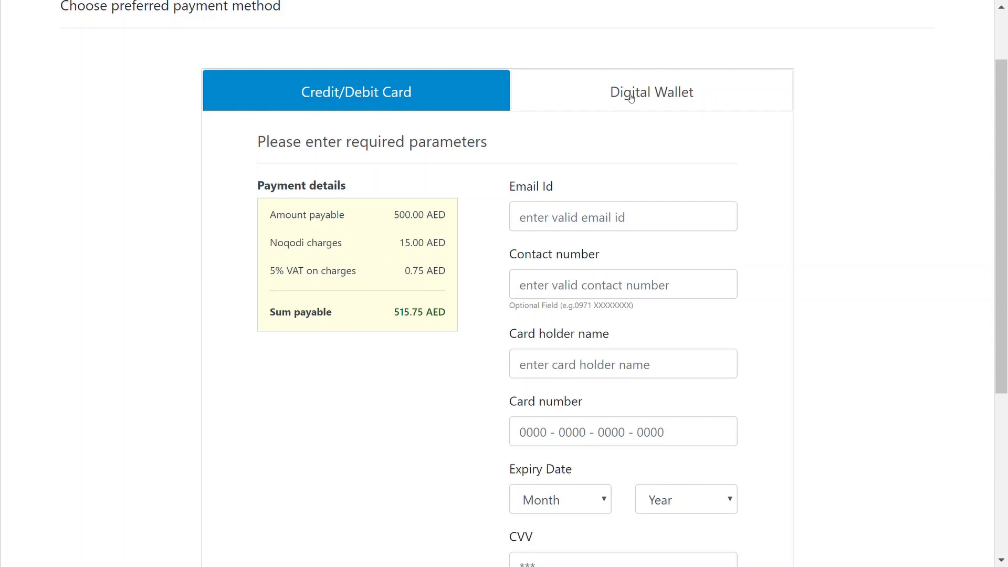
scroll(553, 101, "down", 2)
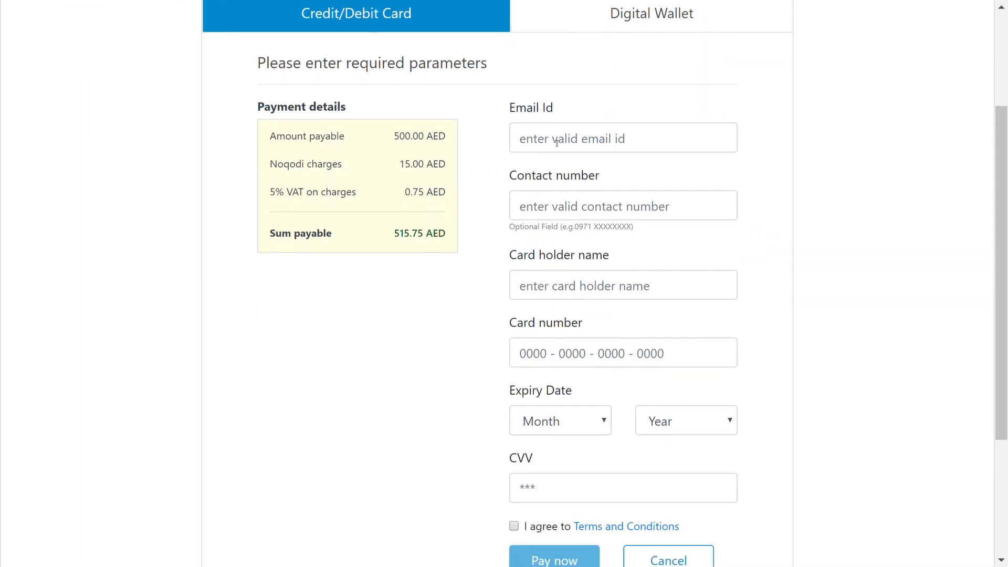
scroll(531, 158, "down", 2)
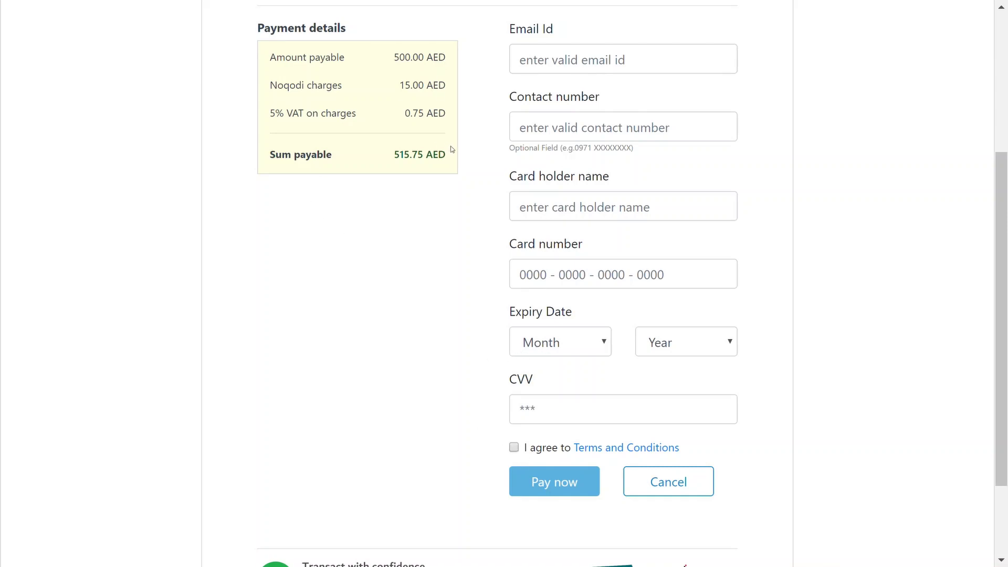
scroll(430, 141, "up", 2)
scroll(466, 167, "up", 3)
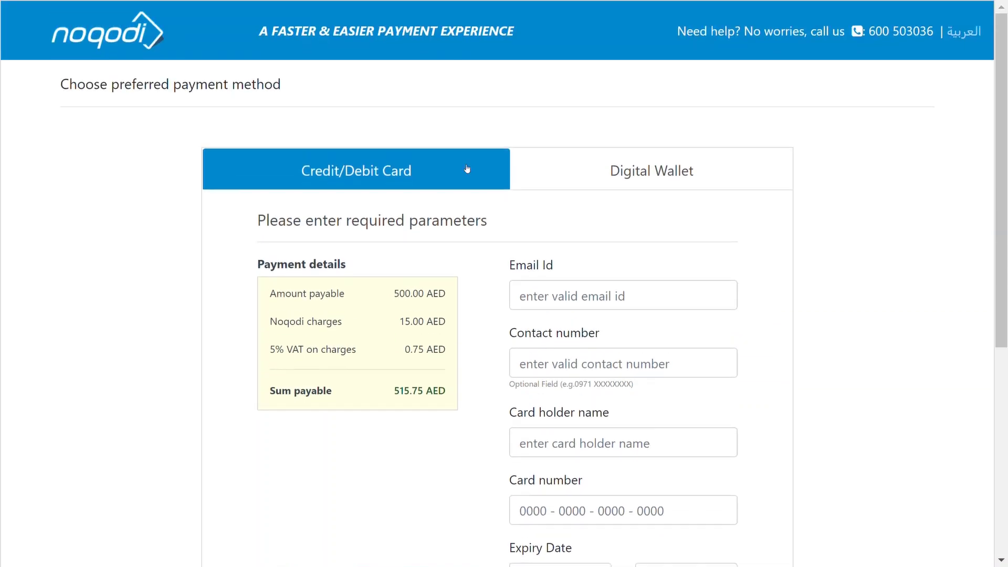
- Log in to the digital wallet, accept the terms, and pay 502.10 AED from the wallet balance
left_click(659, 173)
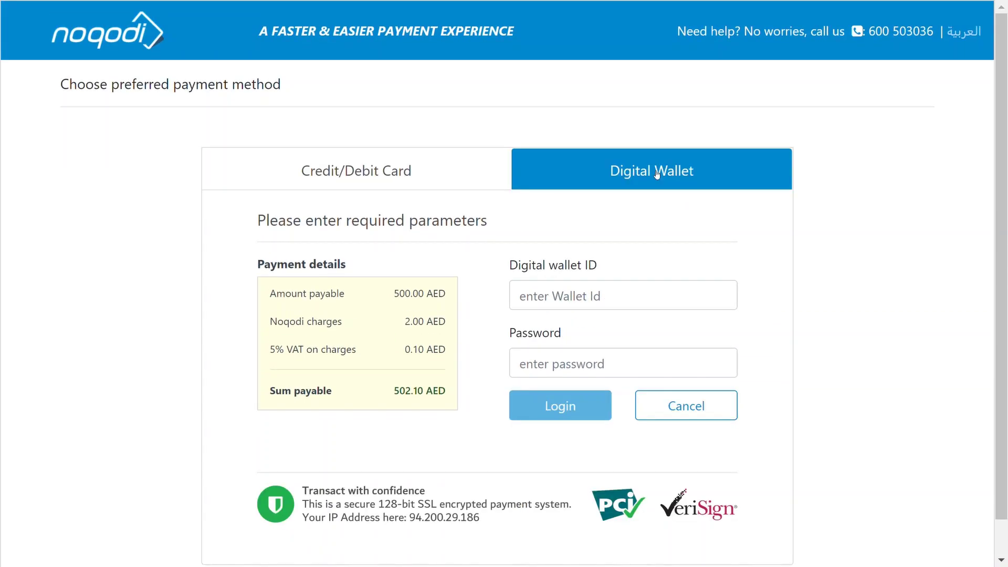
scroll(455, 119, "down", 1)
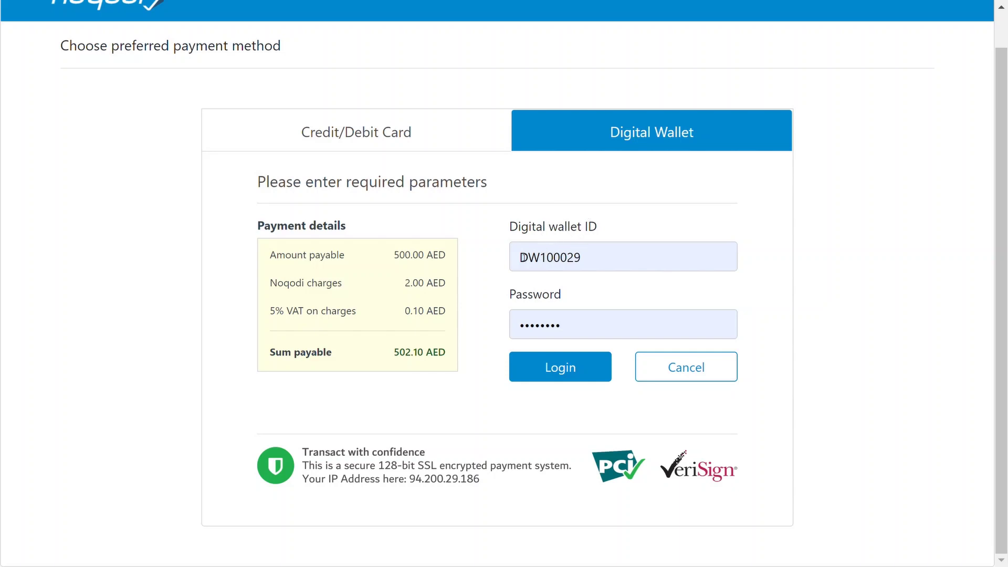
left_click(564, 373)
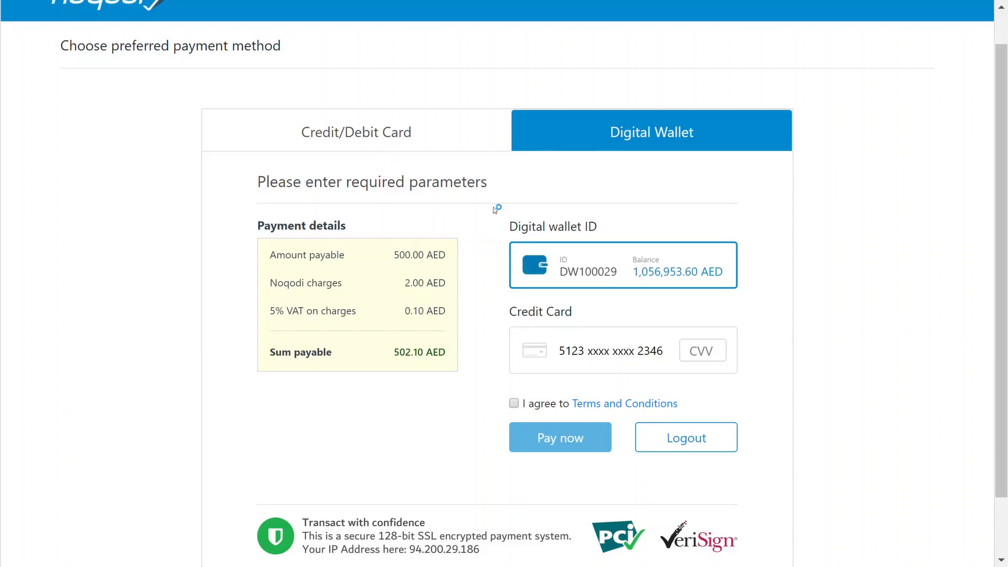
scroll(503, 205, "down", 1)
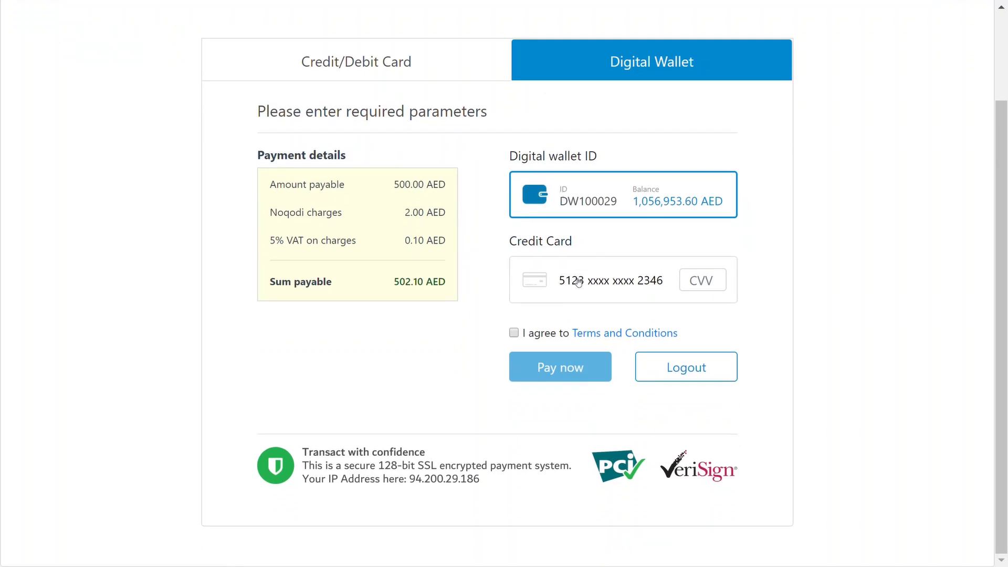
left_click(597, 276)
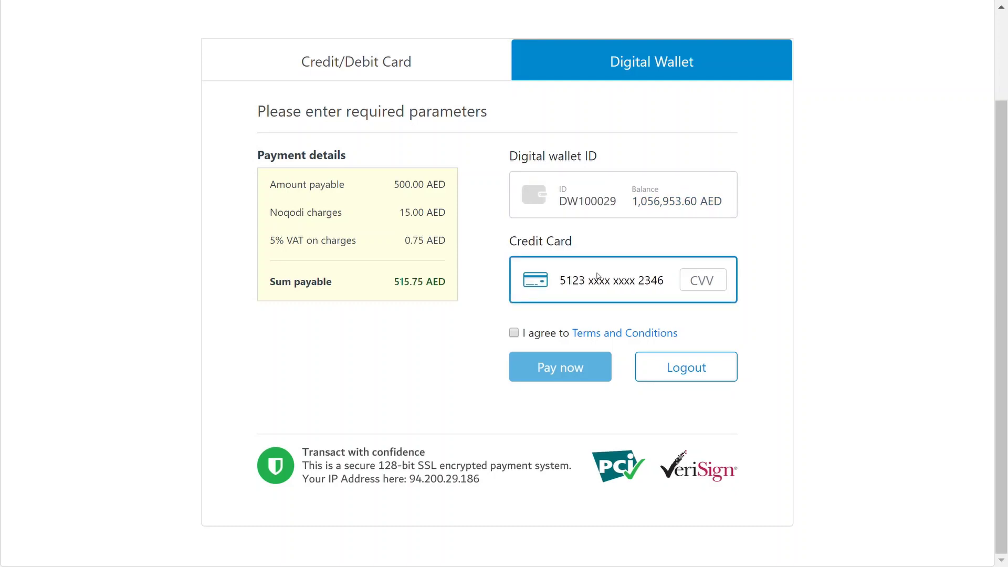
left_click(613, 202)
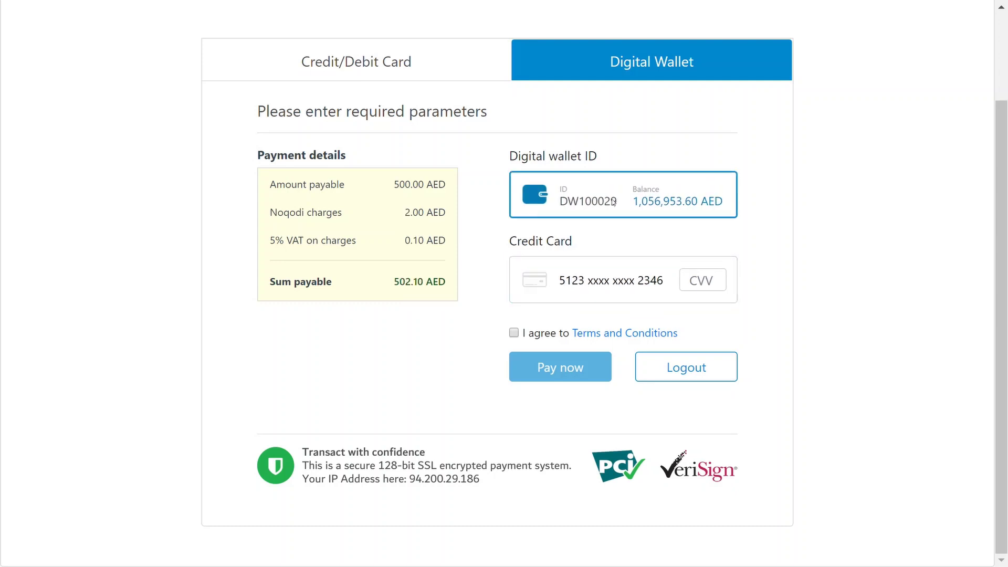
left_click(513, 333)
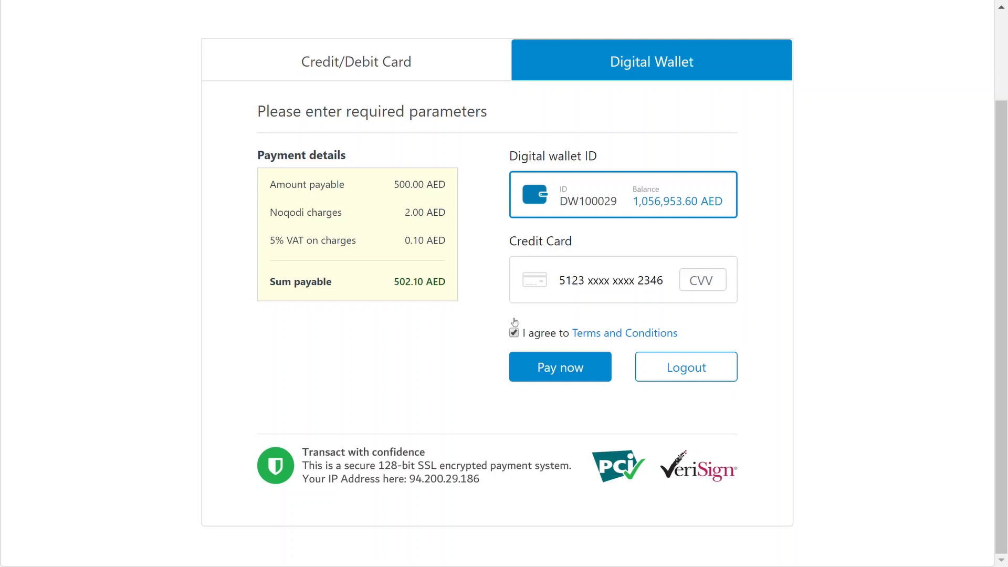
left_click(563, 372)
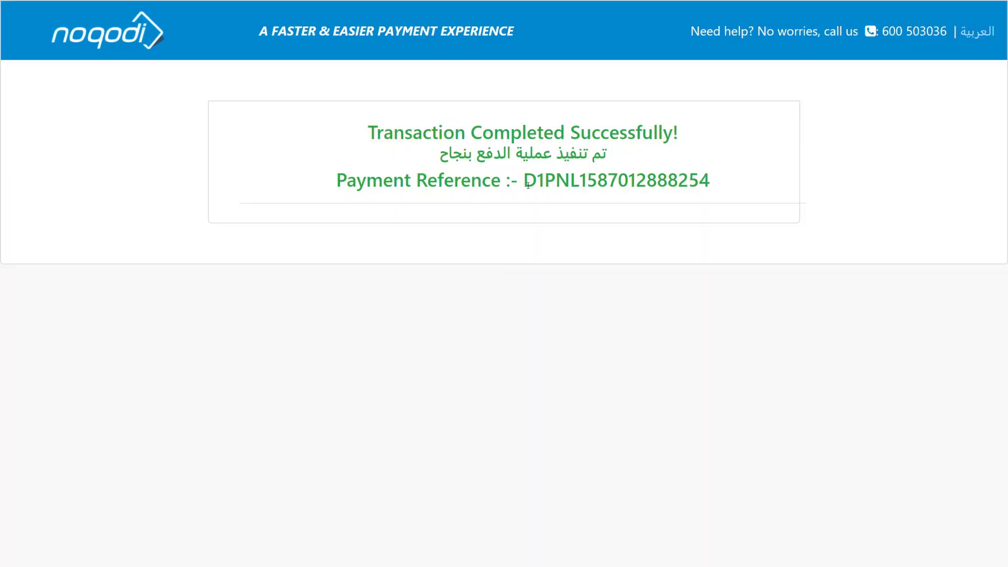
- Open the Account Statement report for the commission account, Apr 10–16 2020
left_click_drag(527, 185, 680, 184)
left_click(691, 188)
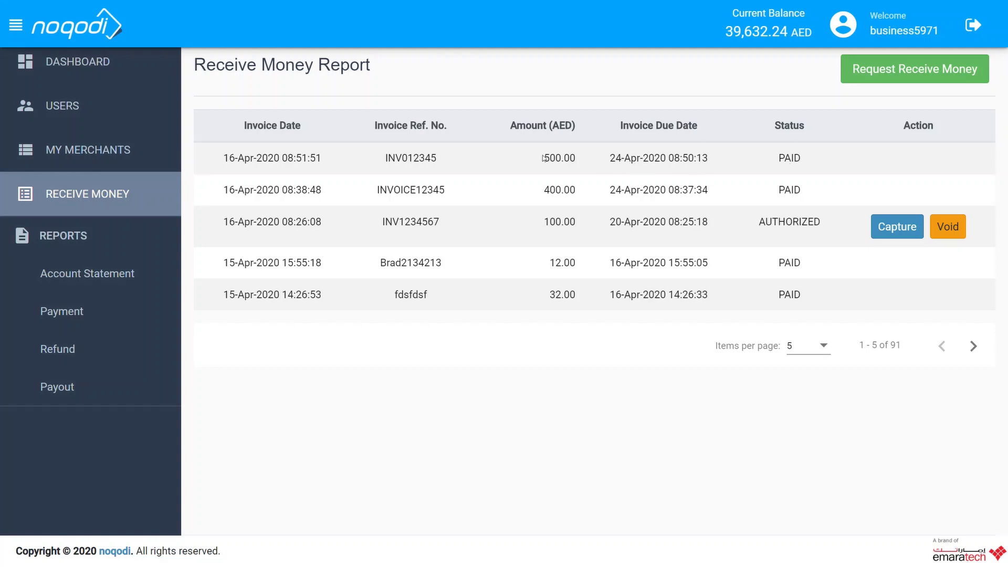
left_click(96, 276)
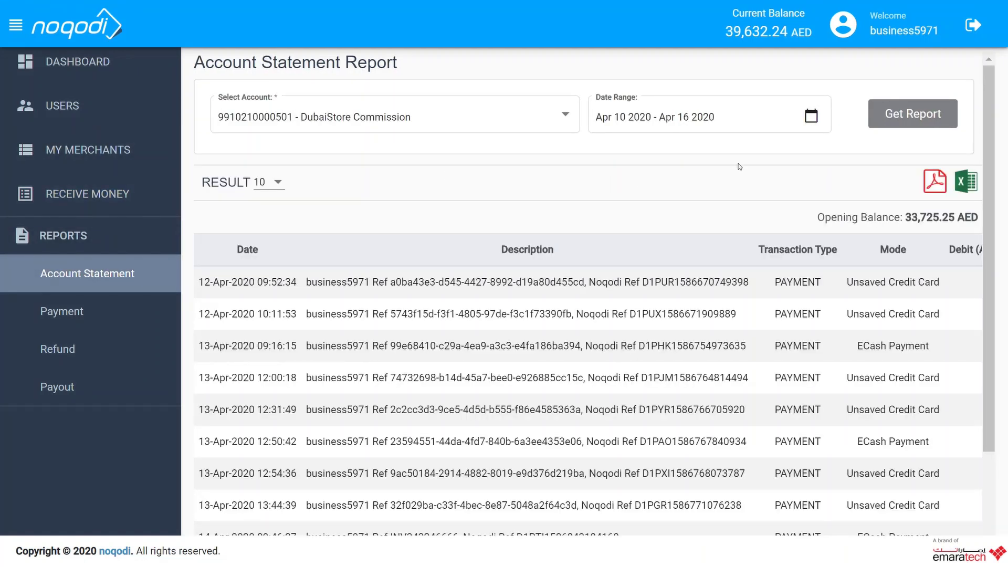
- Check the statement's last page for the 500.00 AED credit on 16-Apr-2020, then regenerate the report
scroll(738, 162, "down", 2)
left_click(965, 529)
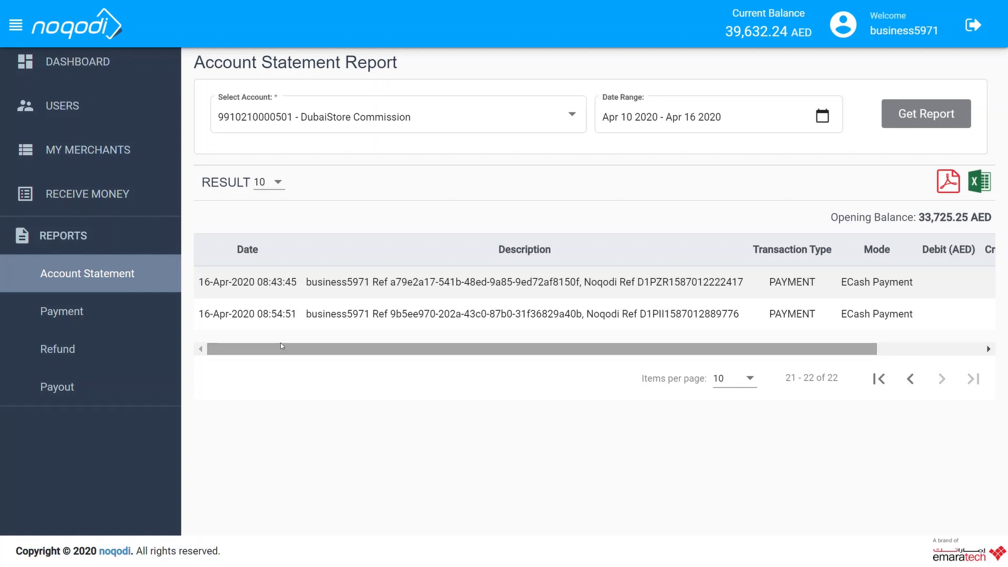
left_click_drag(280, 345, 388, 347)
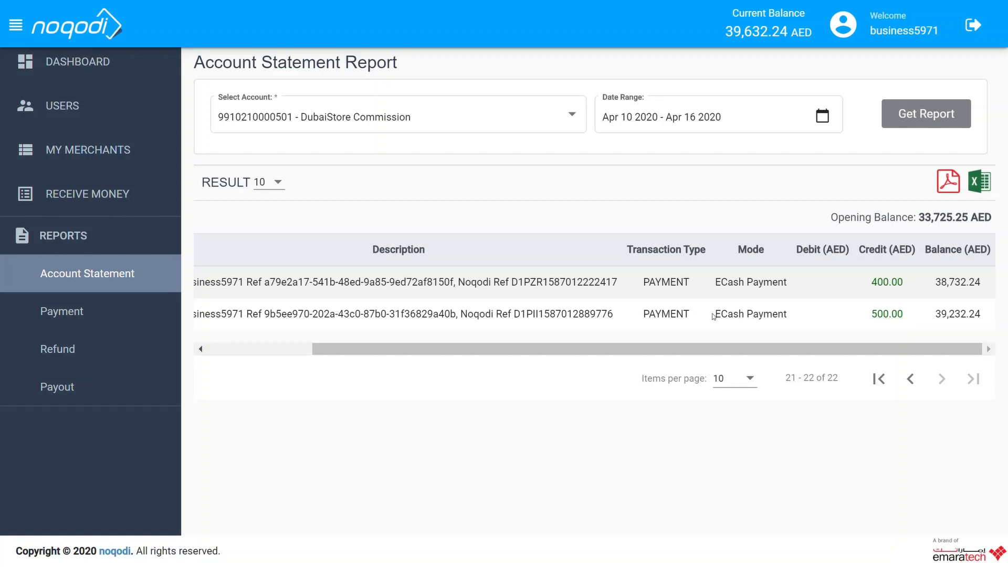
left_click(907, 119)
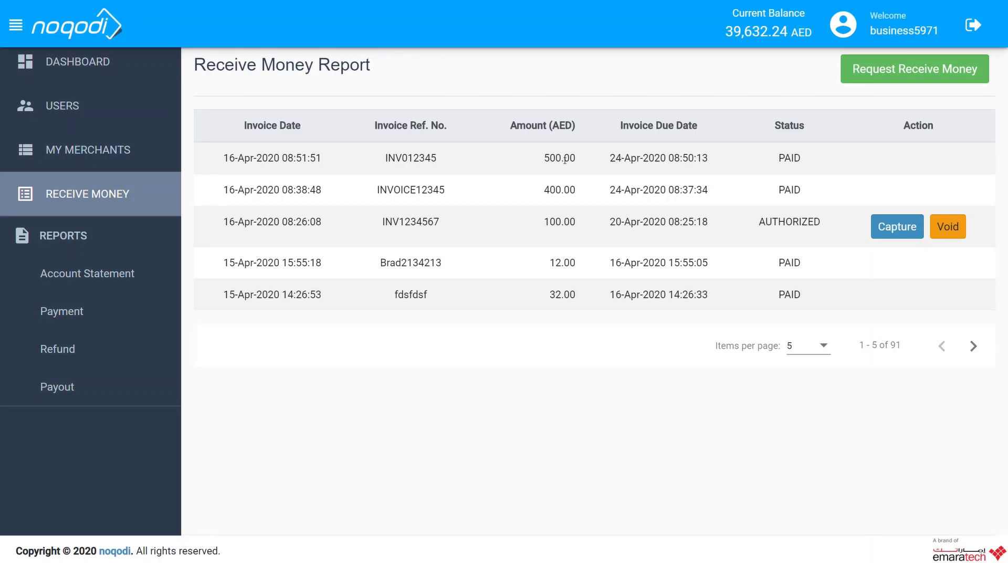
- Start a new payment request with reference INVOICE123123, the order ID and amount 100 AED
left_click(900, 70)
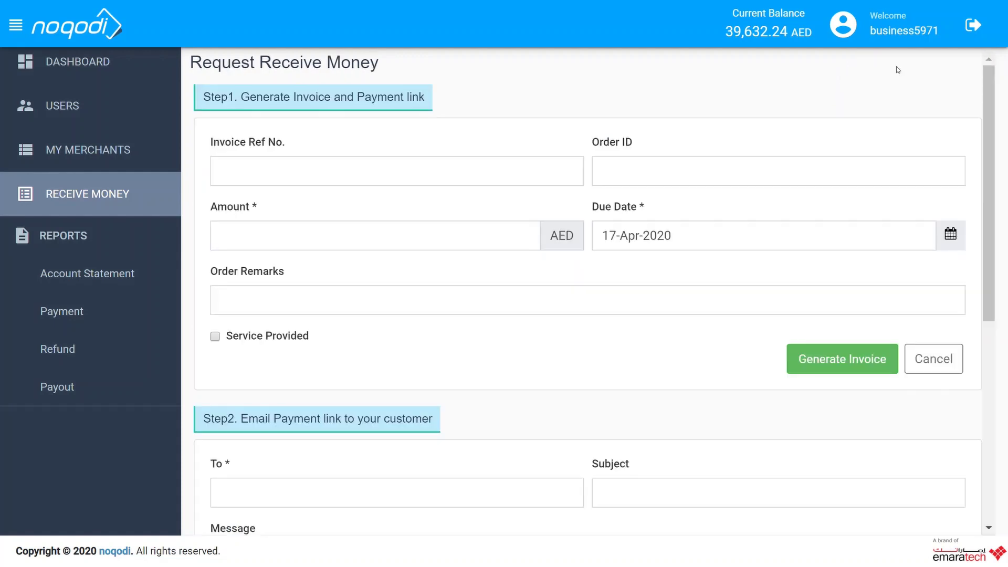
left_click(359, 170)
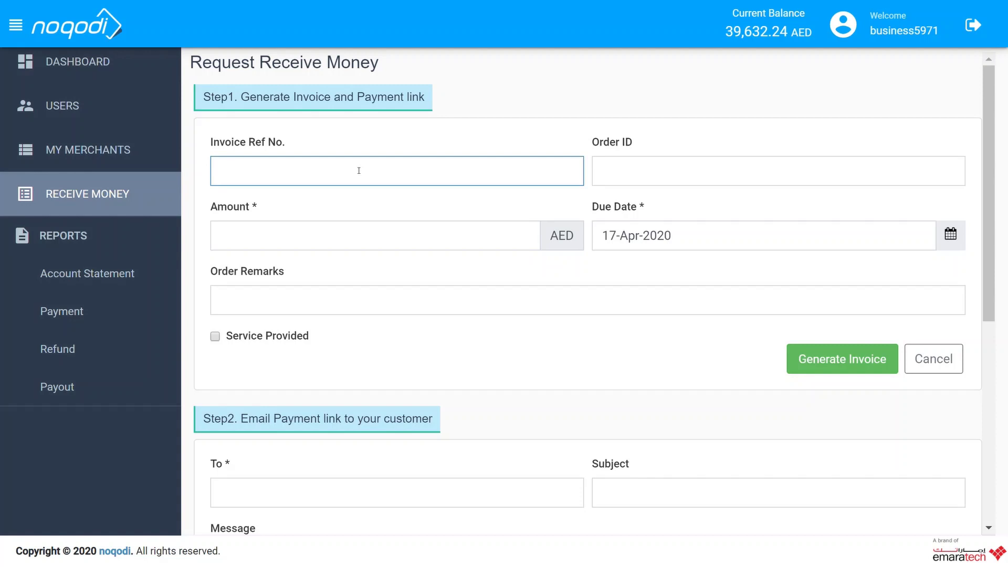
type("INVOICE123123")
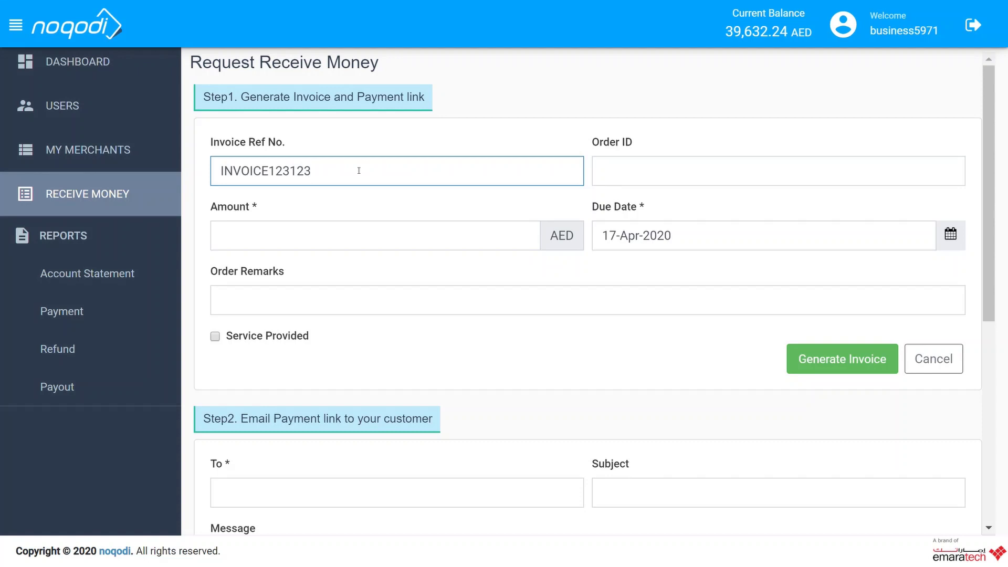
left_click(631, 164)
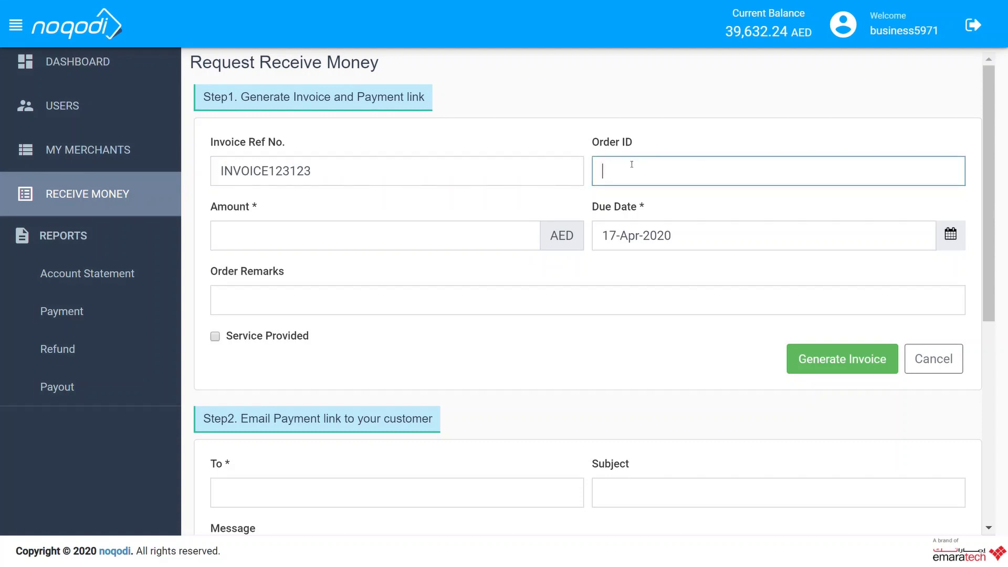
type("12312")
double_click(632, 172)
type("INVOICE123123")
key("ctrl+a")
left_click(327, 246)
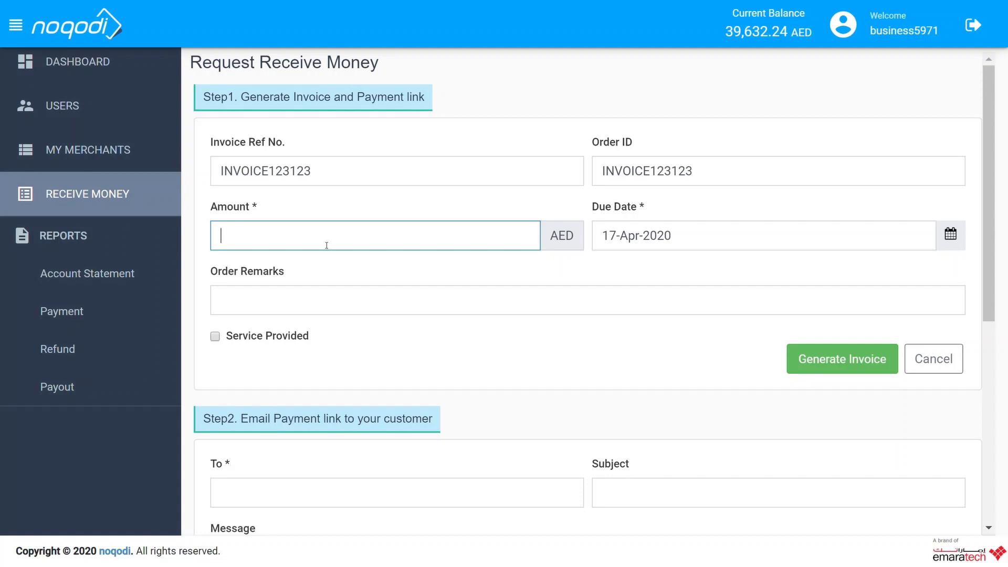
type("100")
- Set the due date to 30-Apr-2020 and generate the invoice
left_click(759, 226)
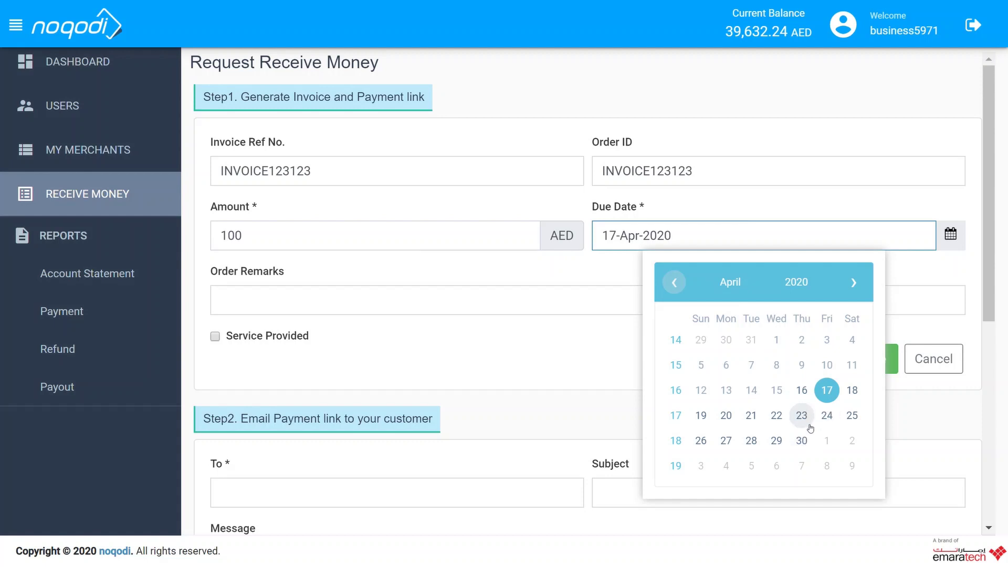
left_click(809, 447)
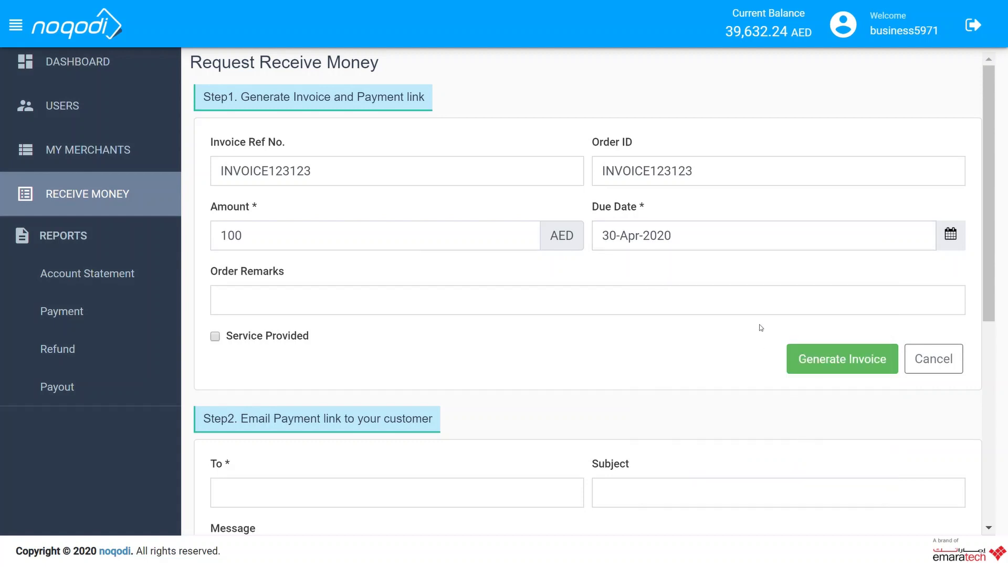
left_click(232, 310)
scroll(337, 276, "down", 2)
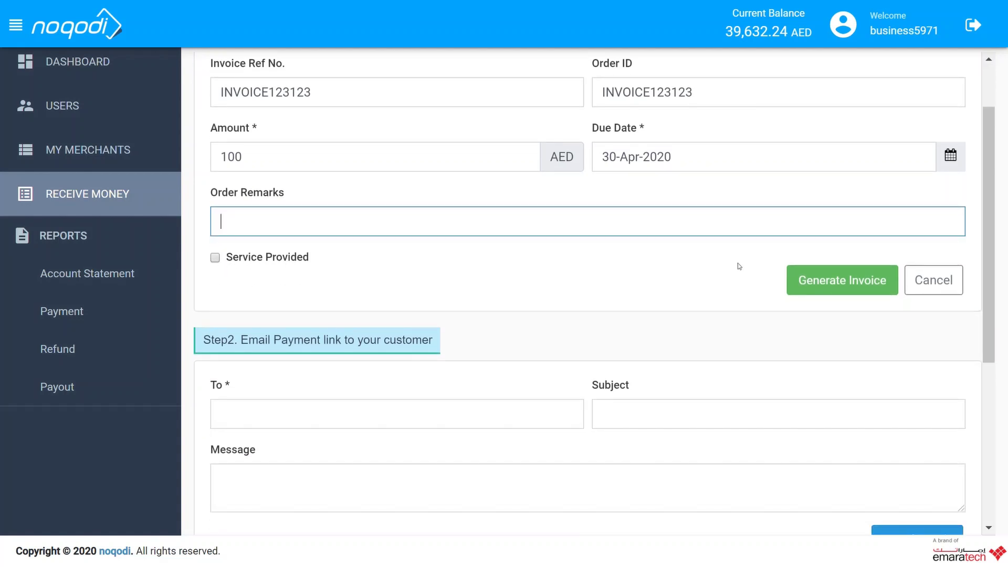
left_click(866, 279)
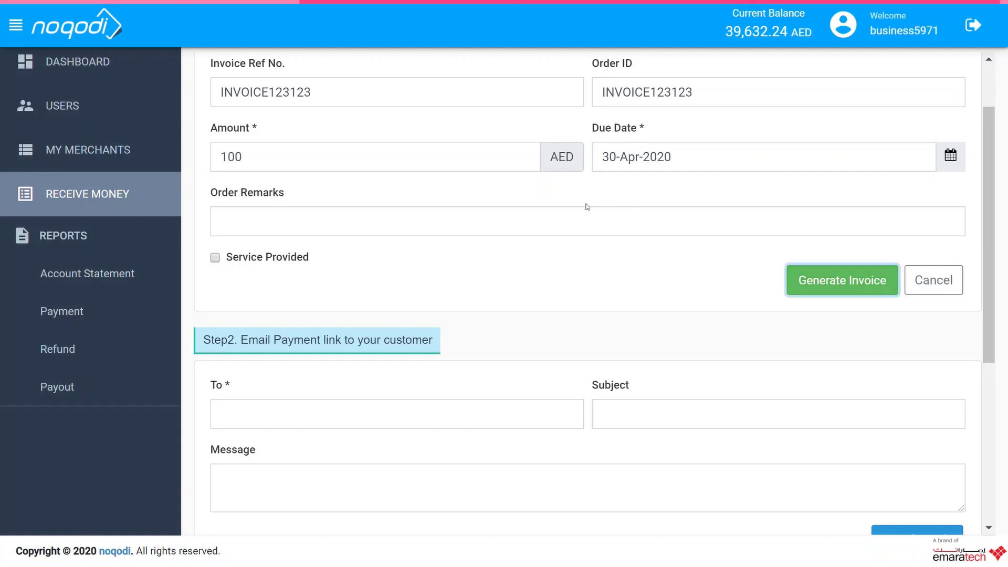
- Copy the Link to share URL and open the payment page for the 100.00 AED invoice (103.15 AED payable)
scroll(534, 228, "down", 2)
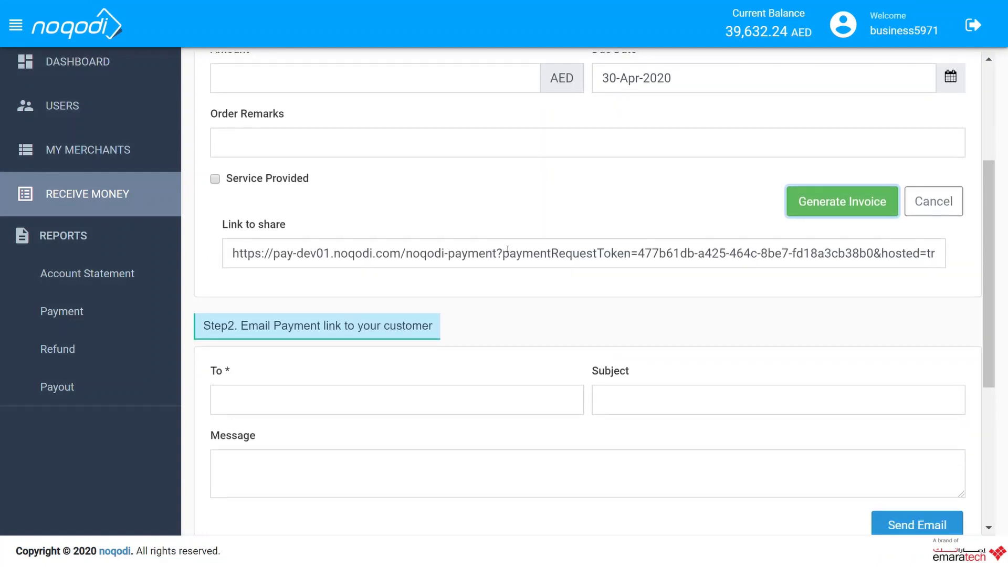
scroll(551, 170, "down", 2)
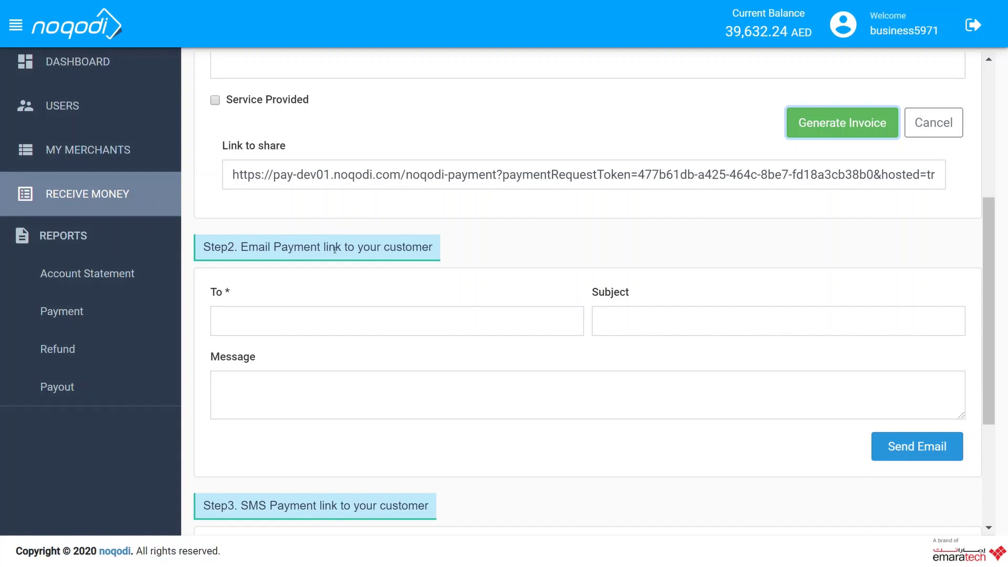
triple_click(432, 177)
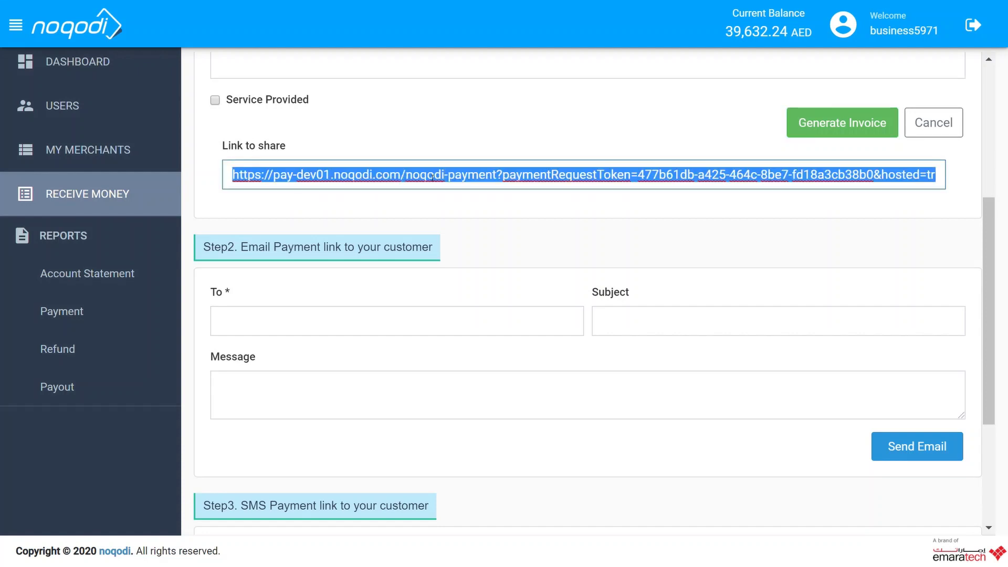
left_click(434, 205)
double_click(433, 176)
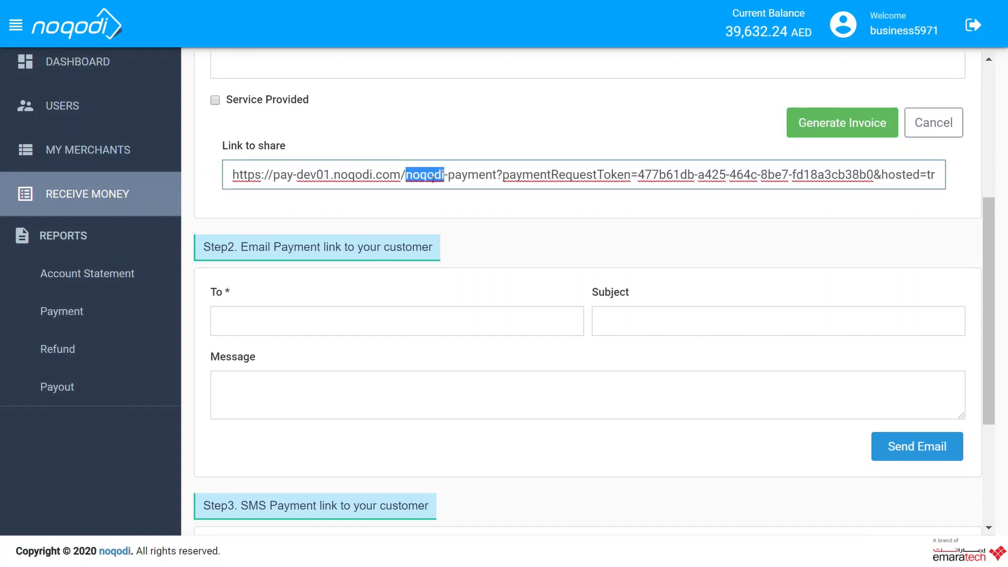
left_click(432, 178)
left_click(434, 205)
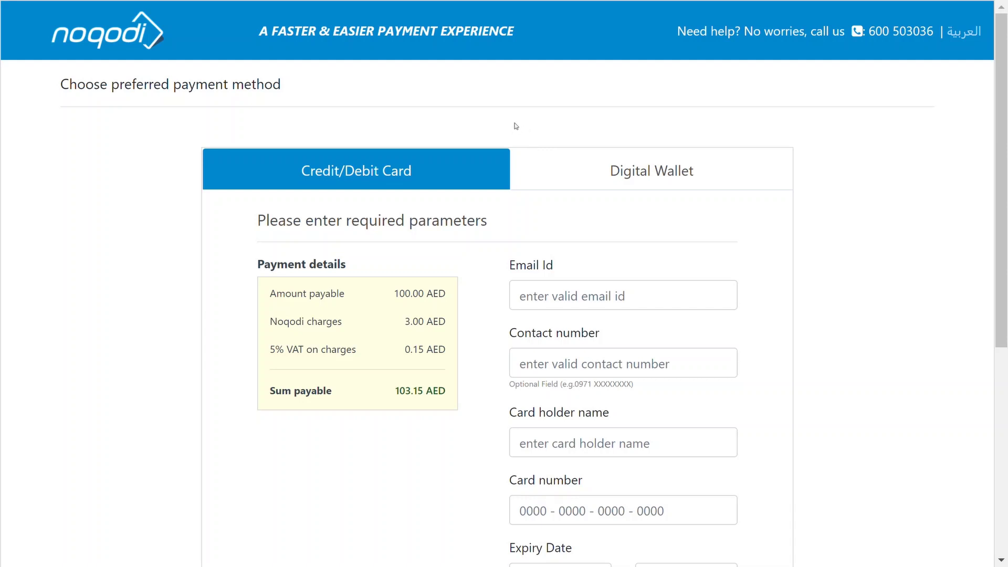
- Pay the 100 AED invoice by Digital Wallet: log in, accept the Terms and Conditions, and pay
scroll(513, 122, "down", 1)
scroll(513, 120, "down", 1)
scroll(515, 122, "up", 2)
left_click(663, 173)
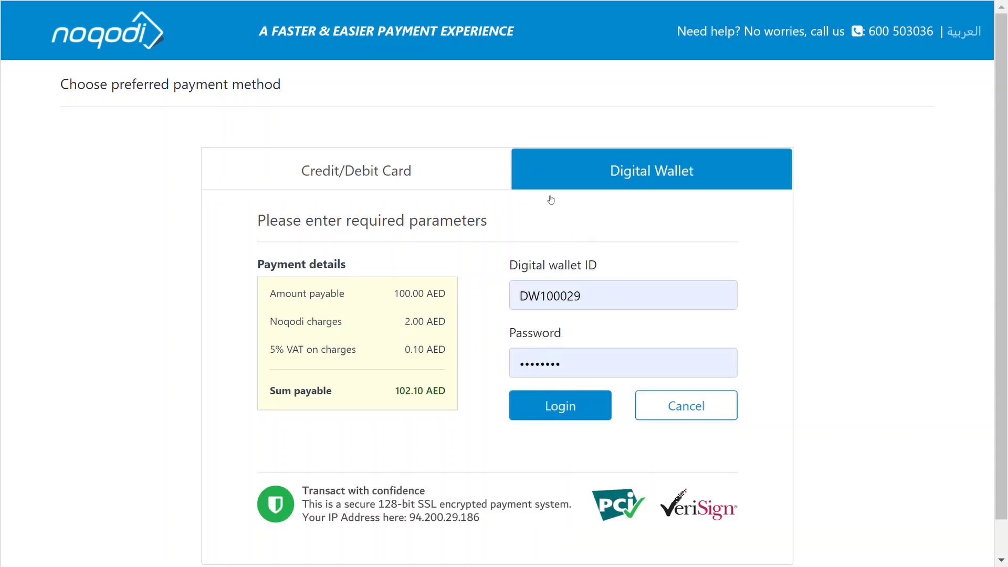
left_click(567, 410)
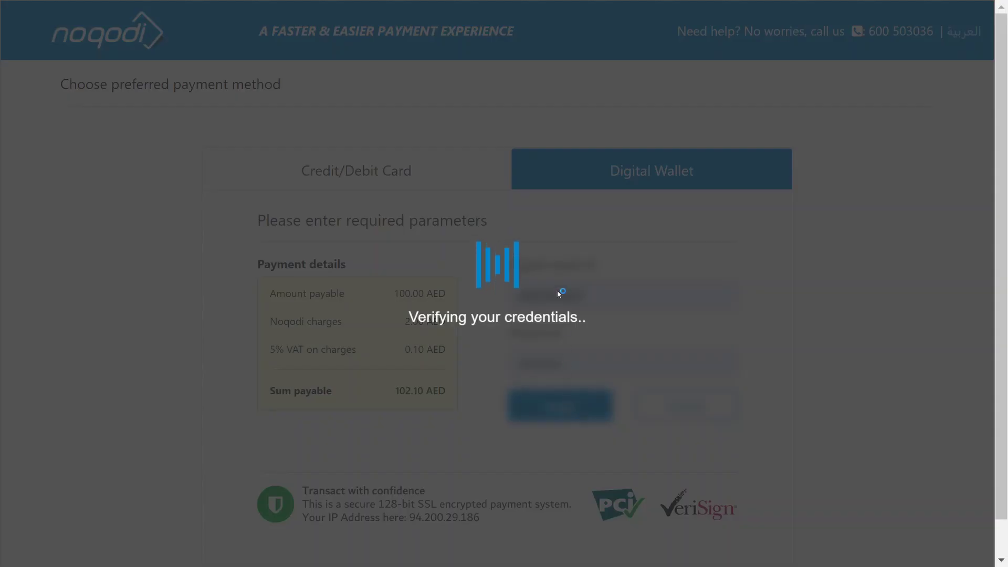
scroll(535, 294, "down", 2)
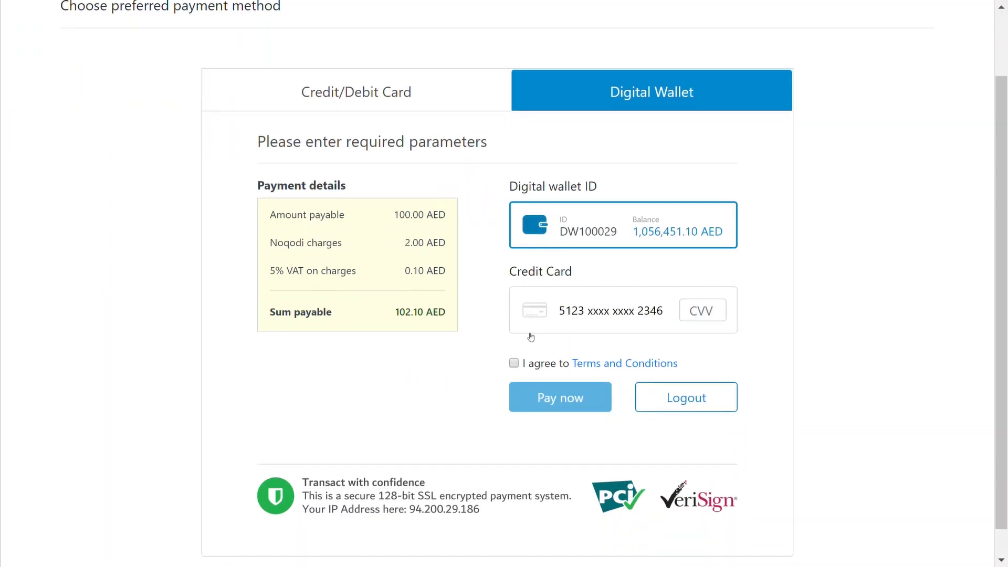
left_click(514, 364)
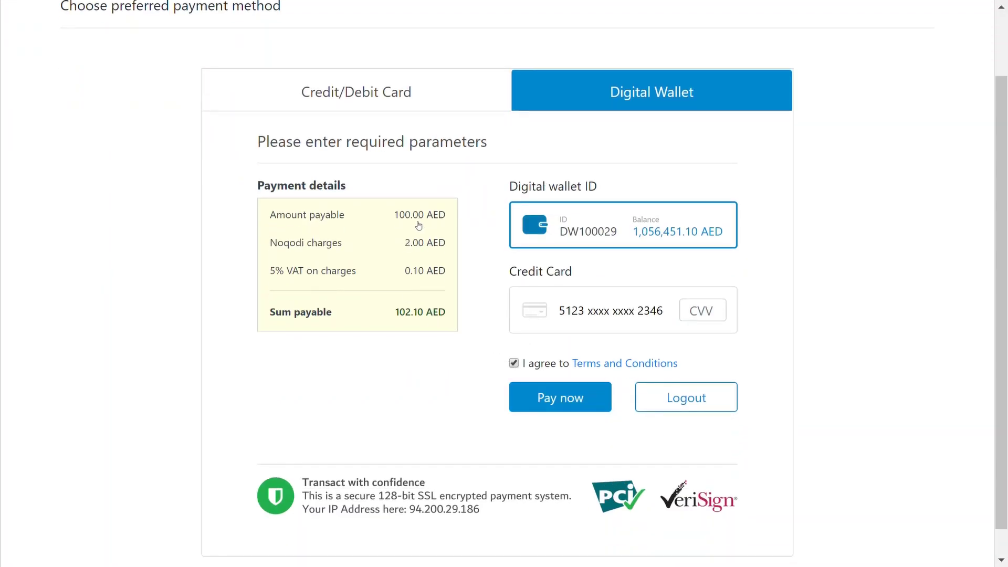
left_click(567, 397)
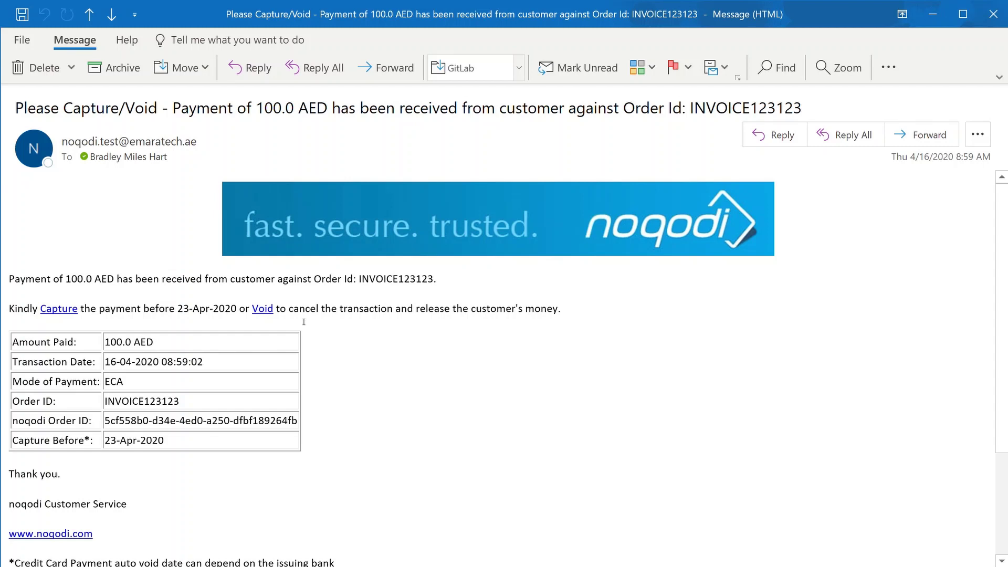
- Scroll through the Capture/Void email for the 100.0 AED ECA payment, capturable until 23-Apr-2020
scroll(245, 235, "down", 1)
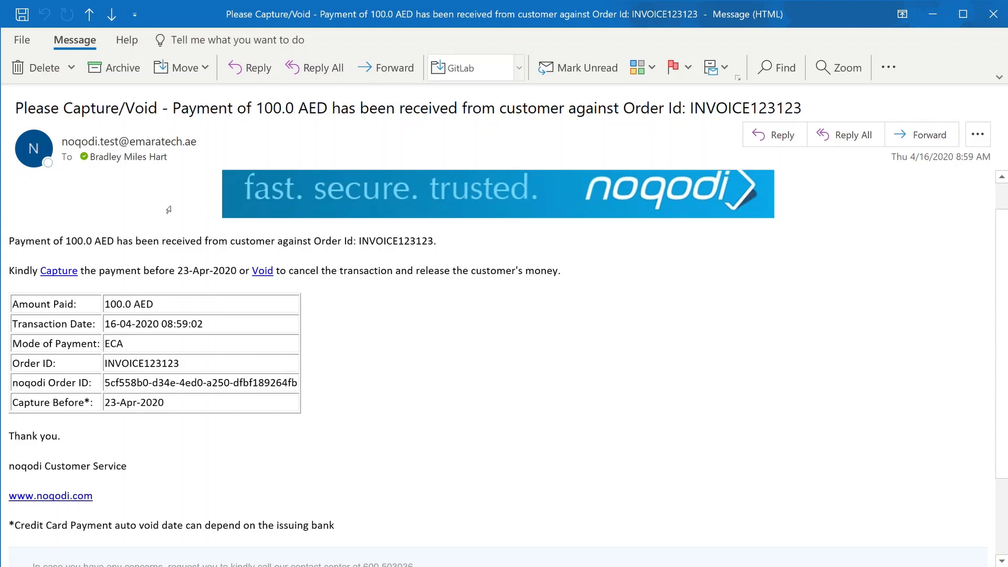
scroll(163, 210, "down", 1)
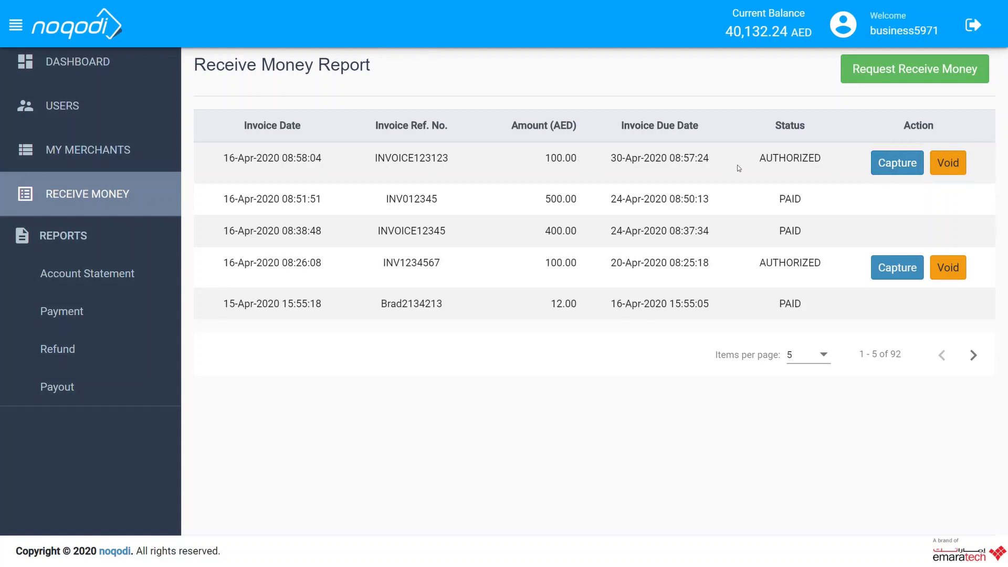
- Capture INVOICE123123, then verify its 100.00 AED credit and 39,332.24 AED balance in the Account Statement
left_click(900, 167)
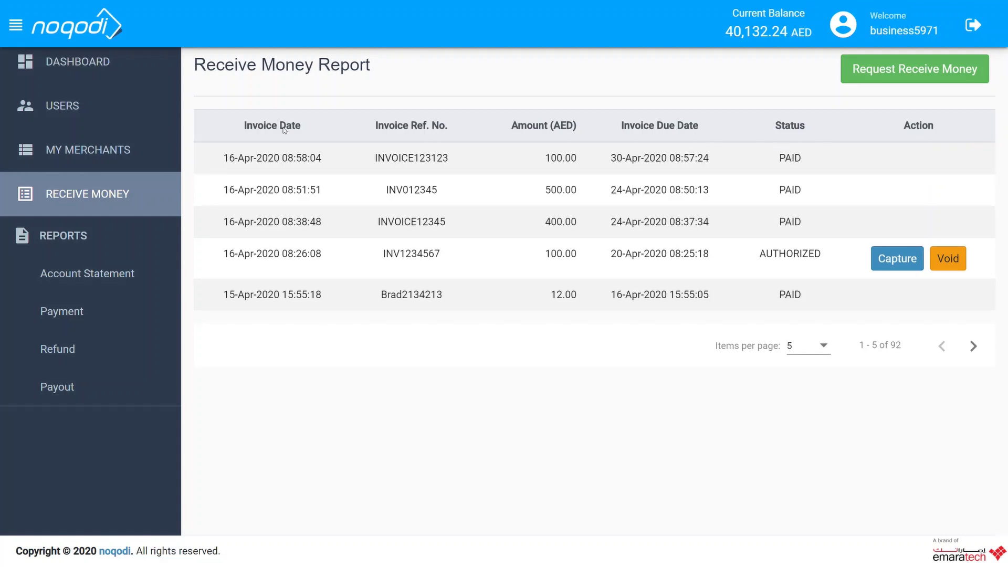
left_click(73, 270)
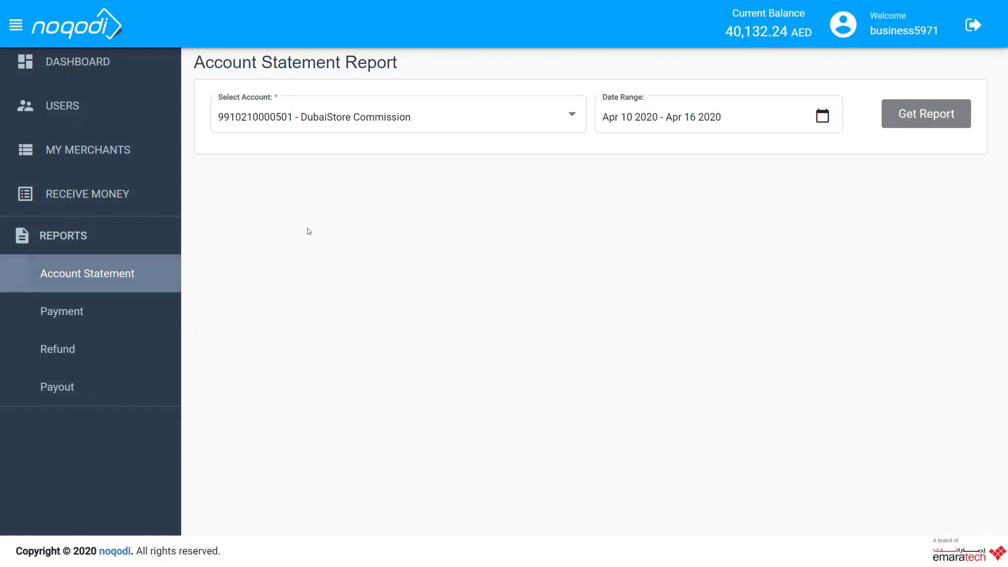
scroll(806, 208, "down", 2)
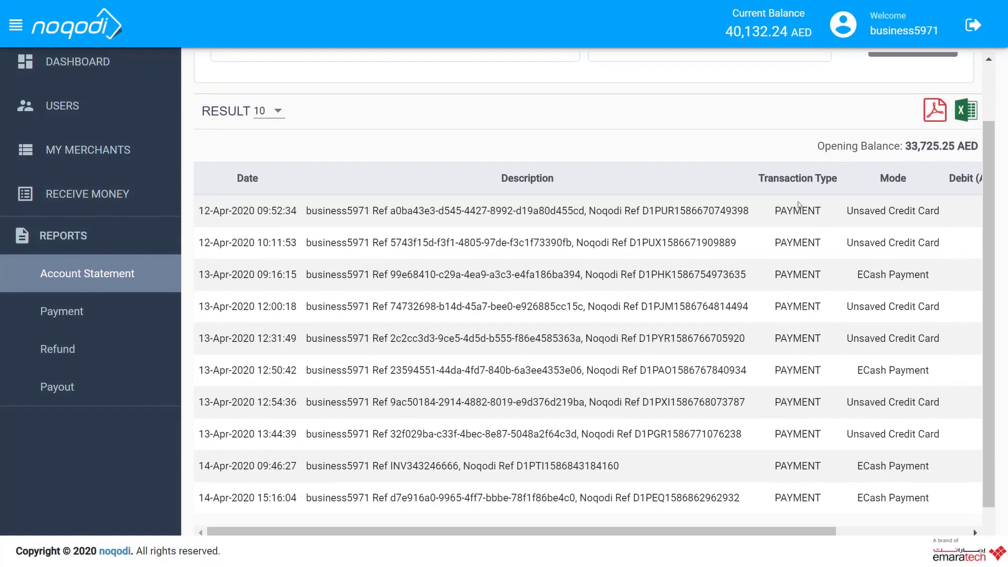
left_click(968, 527)
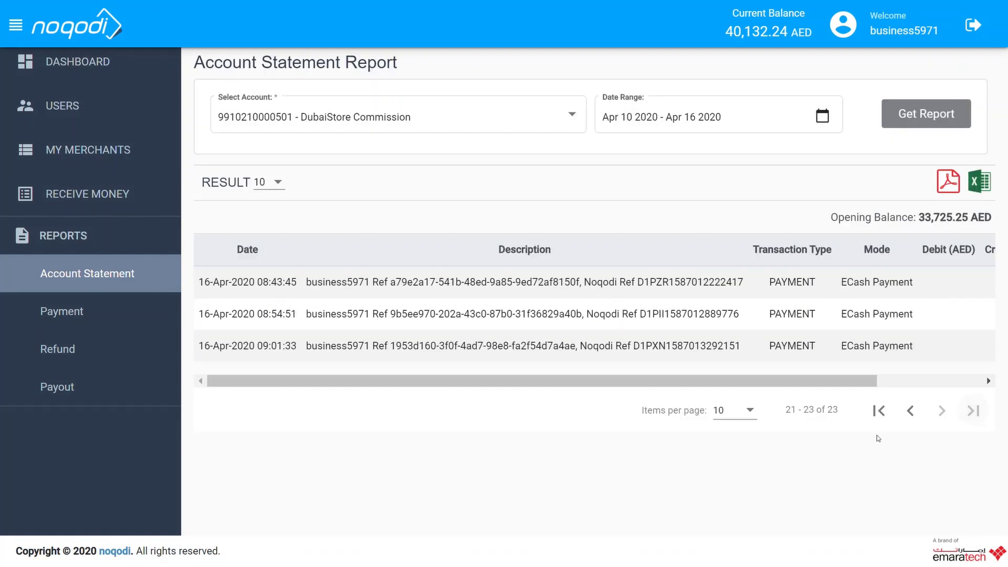
left_click_drag(781, 382, 881, 379)
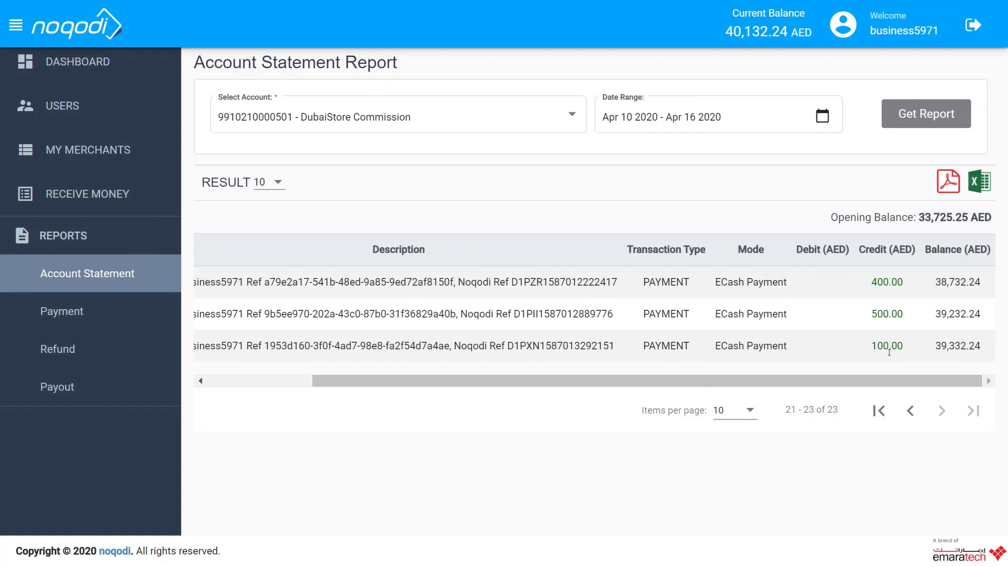